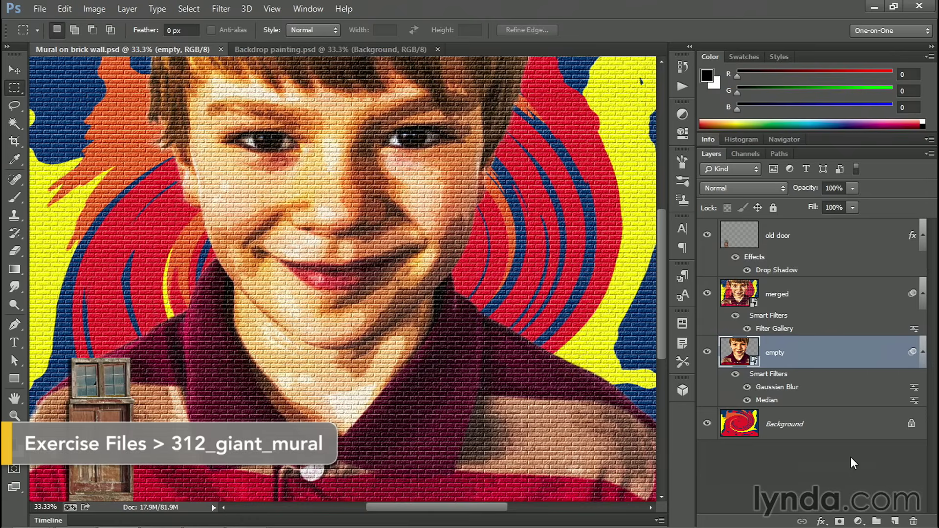
Place the boy's portrait DNG into Backdrop painting.psd as an embedded smart object through Camera Raw.
key(ctrl+Tab)
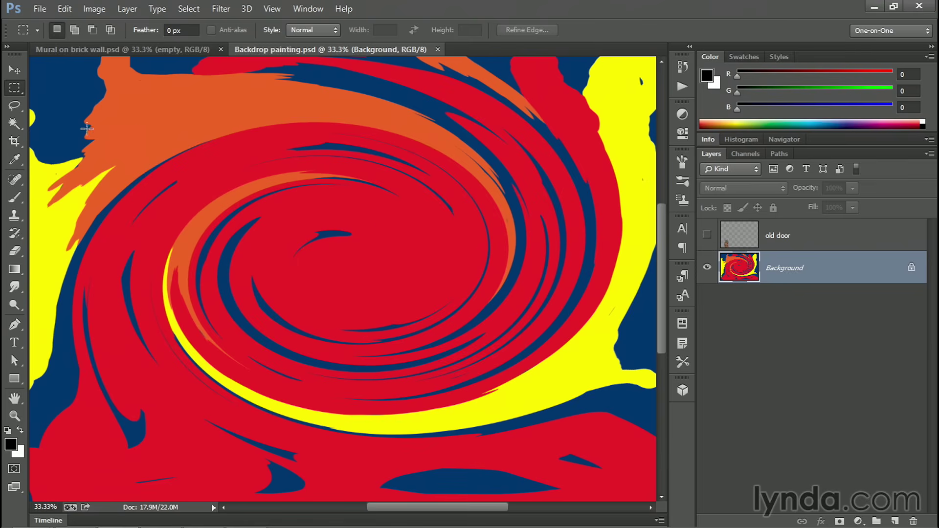
click(42, 9)
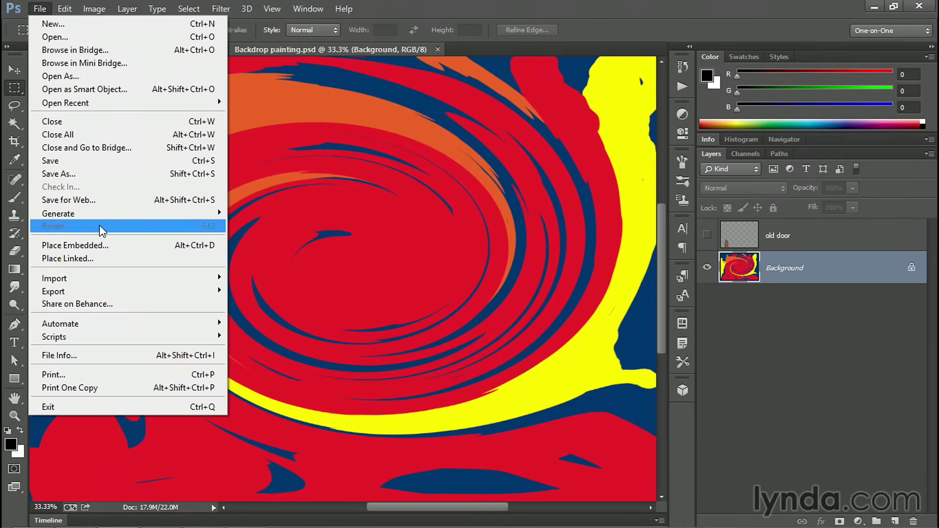
click(143, 247)
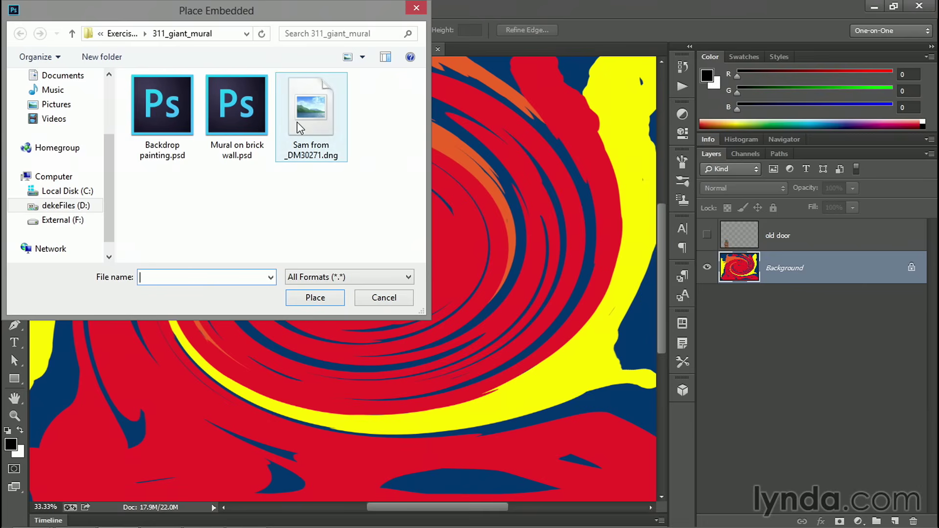
click(300, 129)
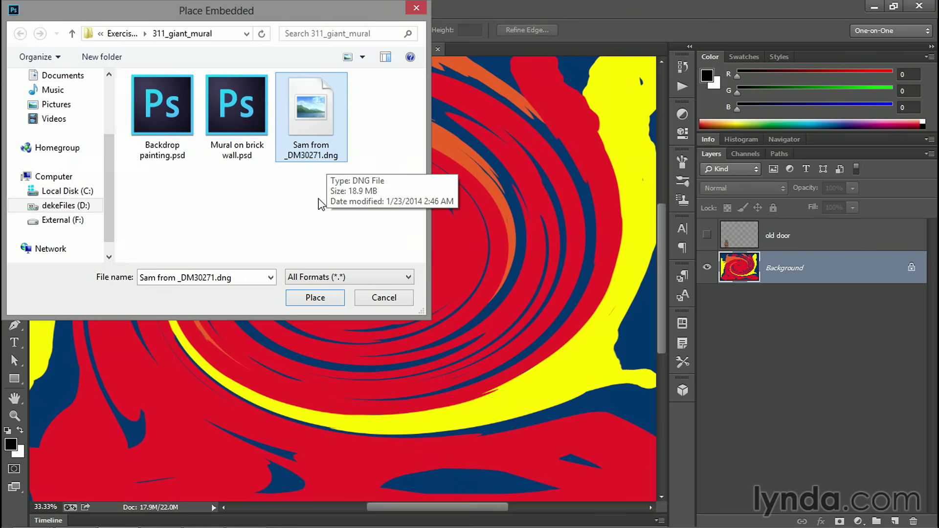
click(299, 298)
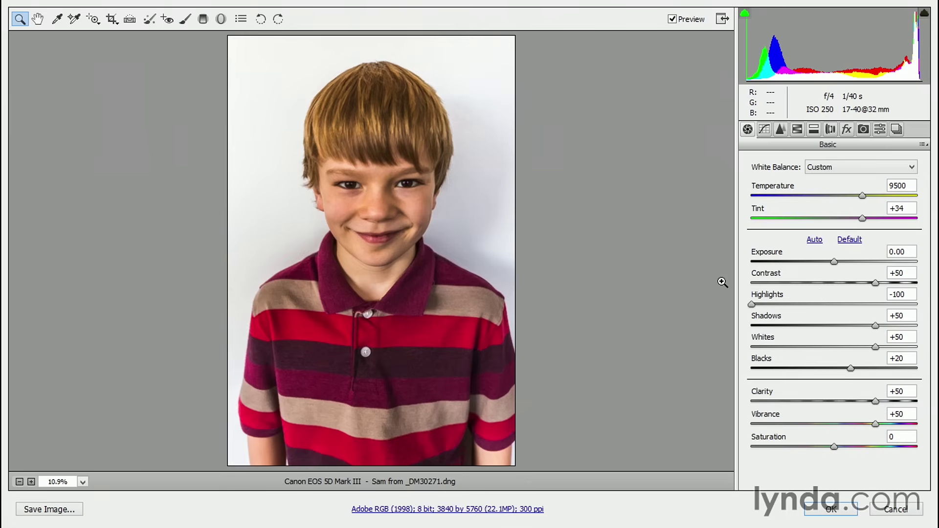
click(830, 509)
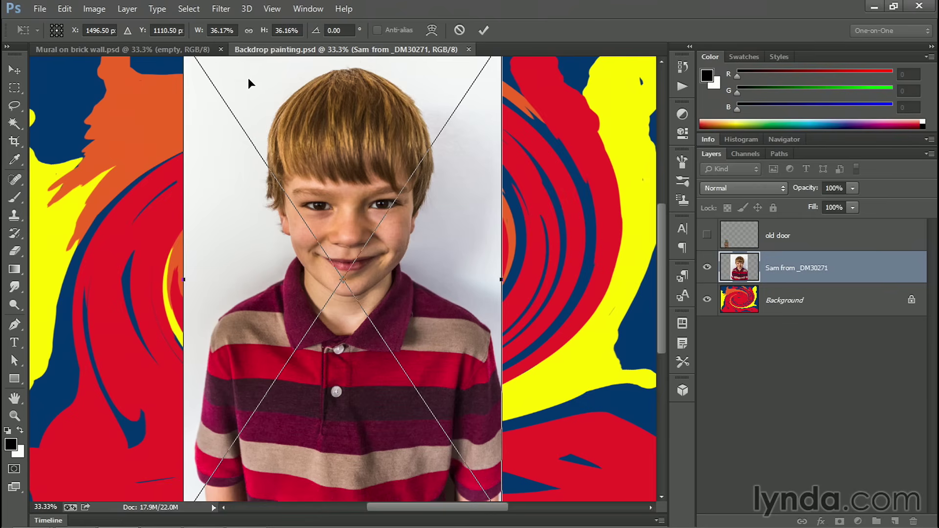
Scale the portrait proportionally to 83% width and height and commit the transform.
click(248, 31)
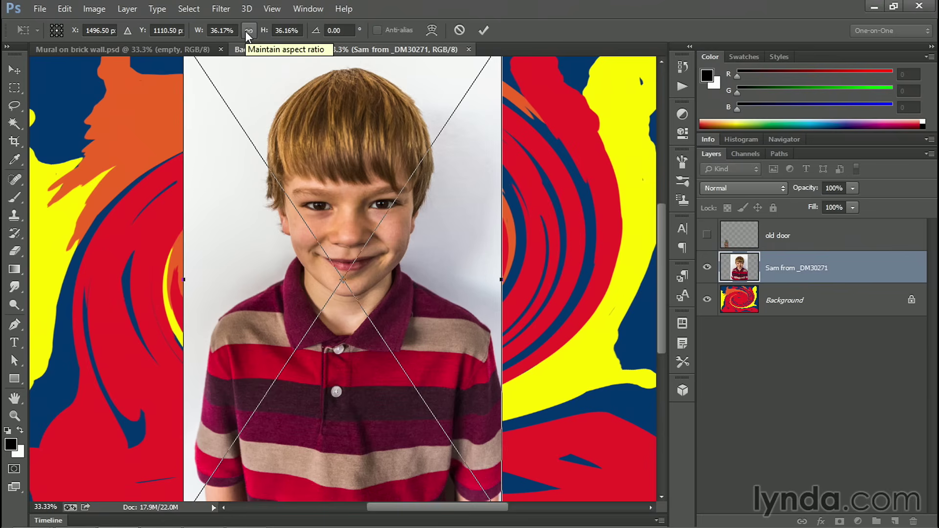
click(247, 31)
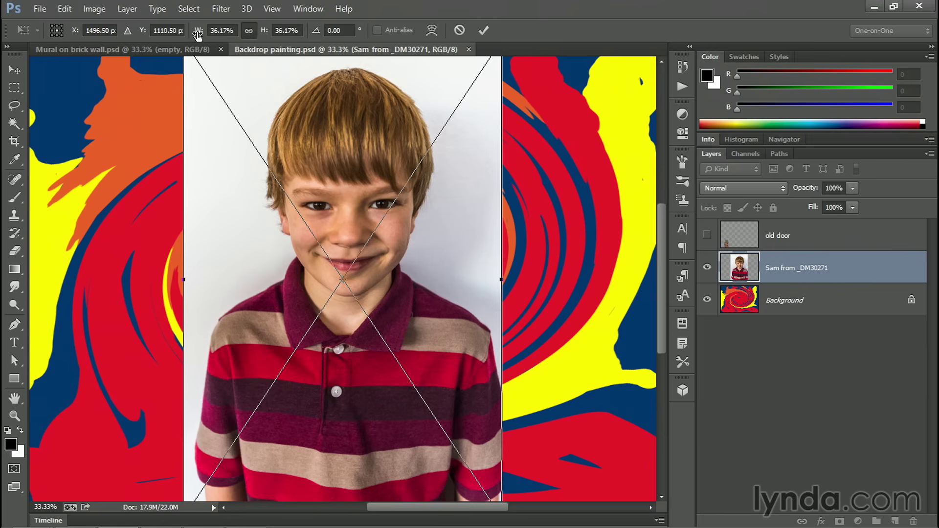
click(198, 32)
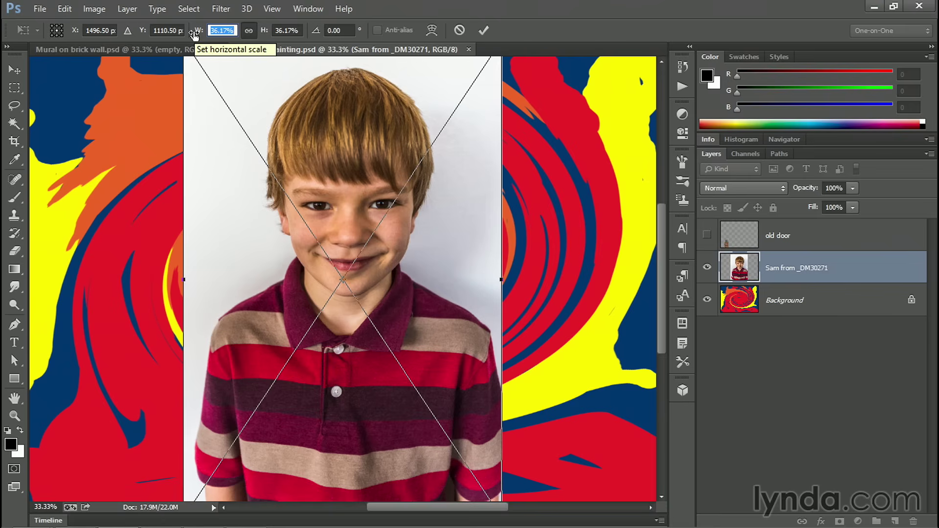
text(83)
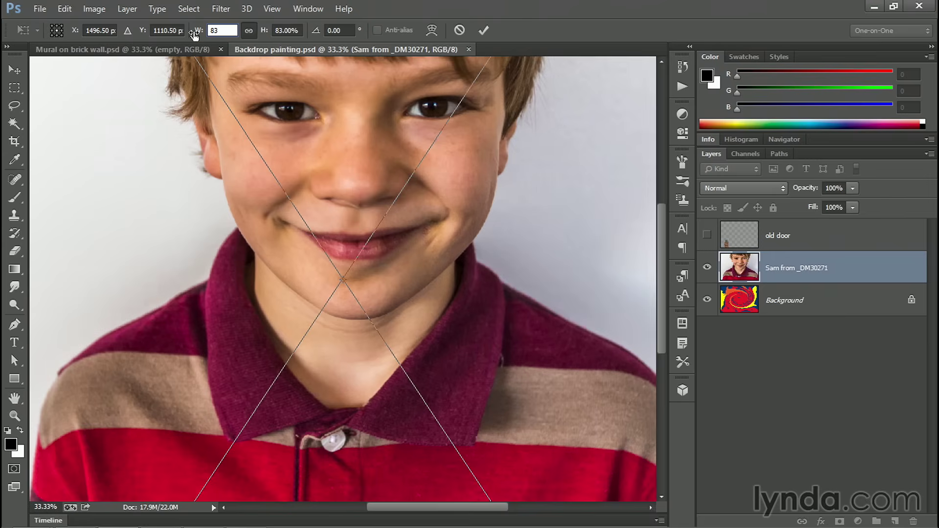
key(m)
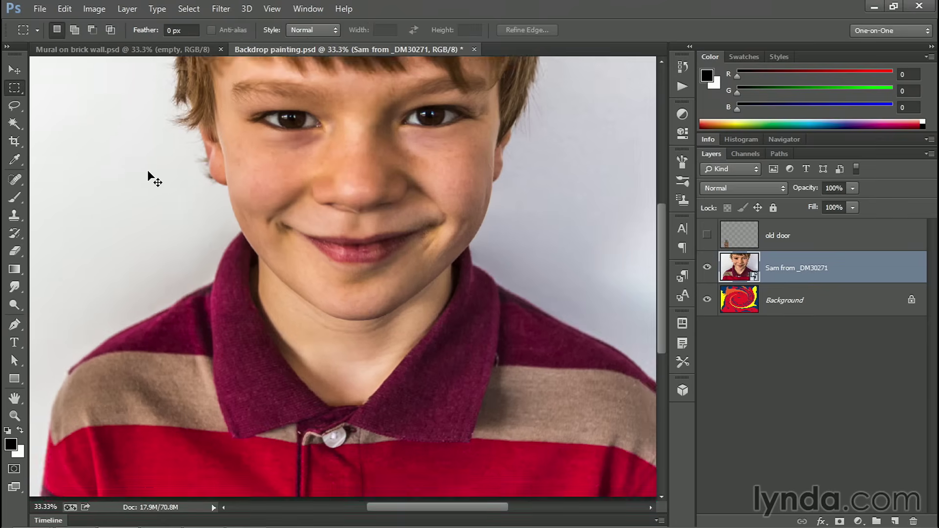
Move the enlarged portrait down and to the left so it covers the canvas.
key(ctrl+minus)
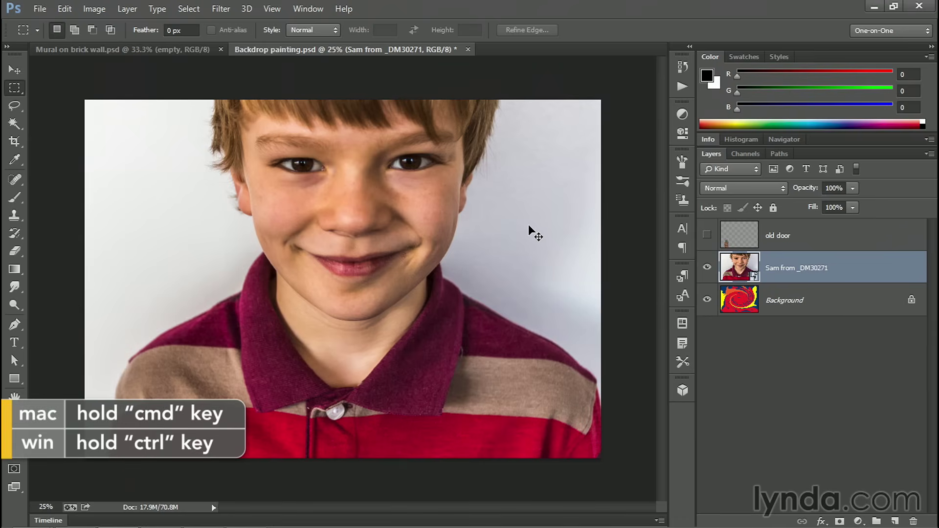
drag(509, 223, 496, 250)
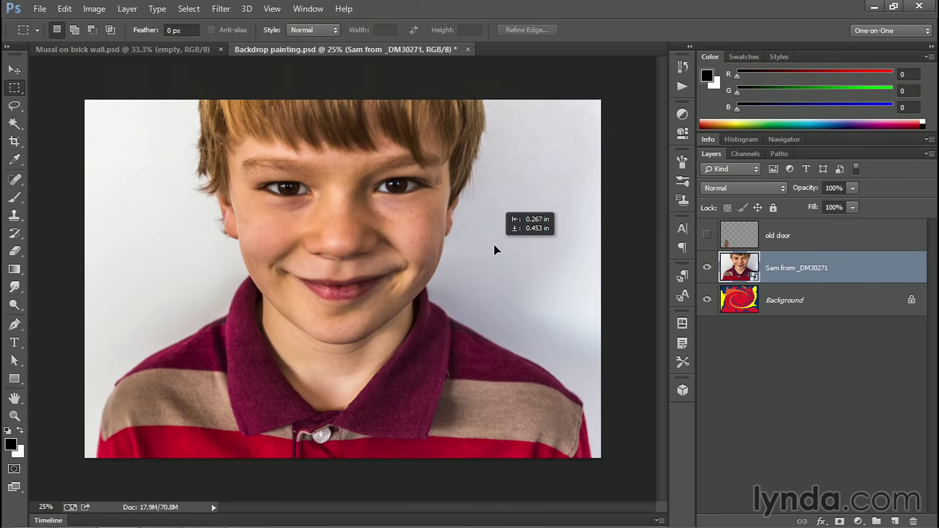
drag(496, 250, 496, 250)
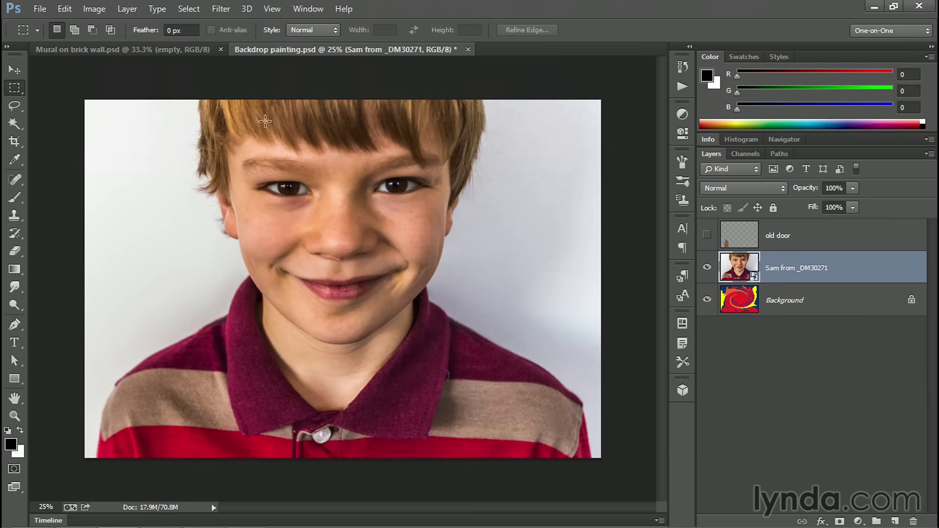
key(ctrl+plus)
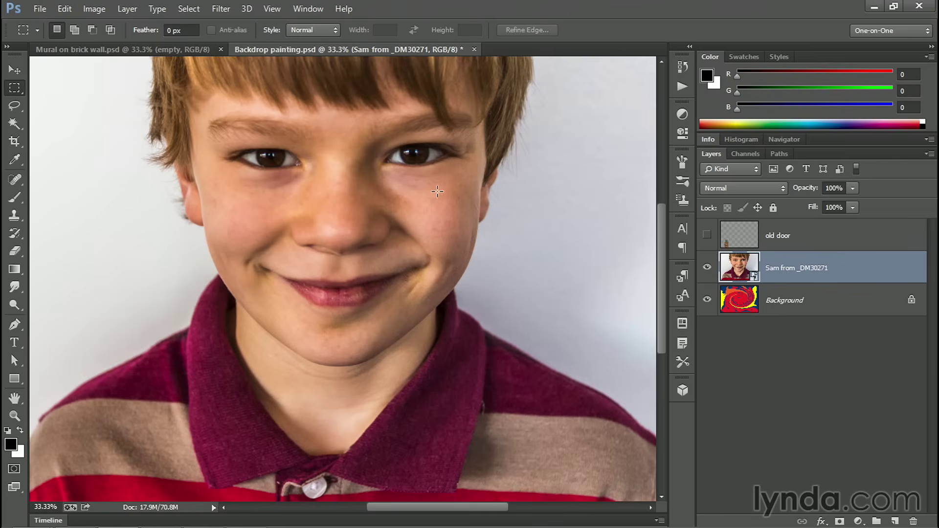
Select the boy with Color Range at Fuzziness 40, sampling the white wall tones and inverting.
click(189, 8)
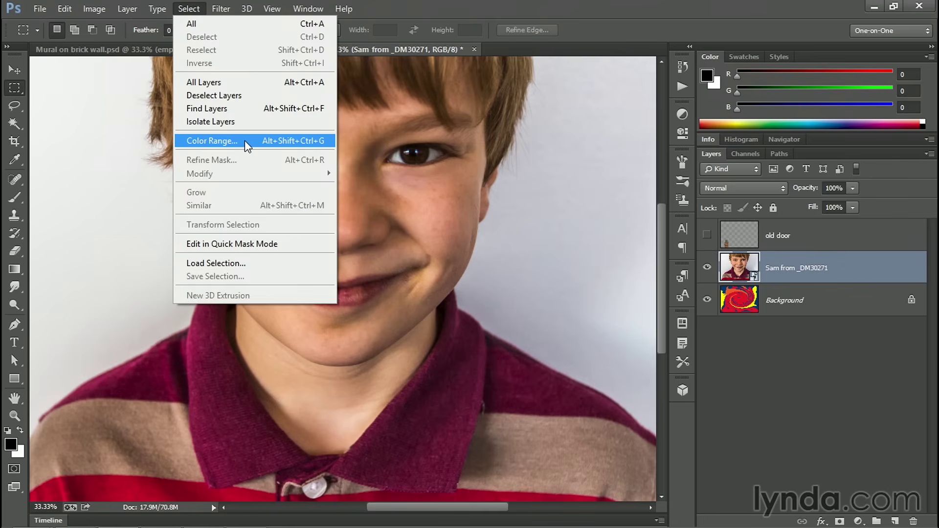
click(212, 141)
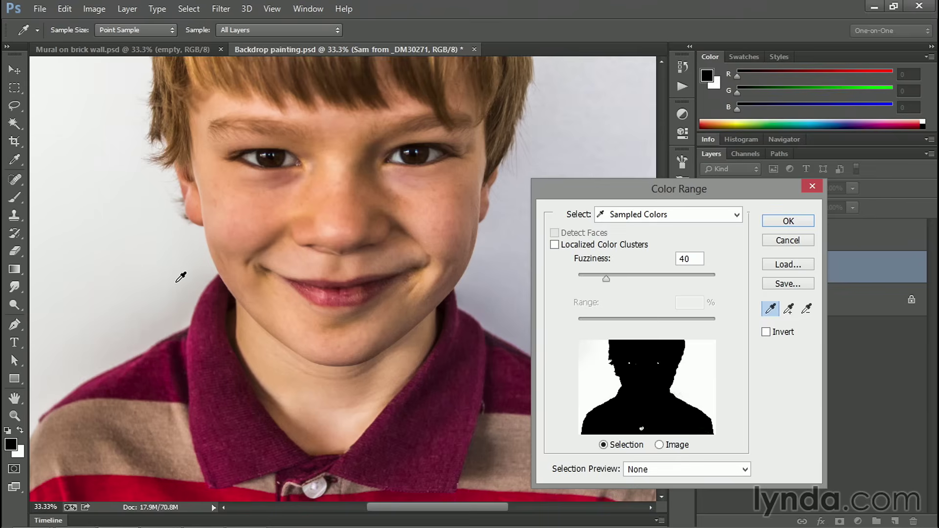
click(176, 282)
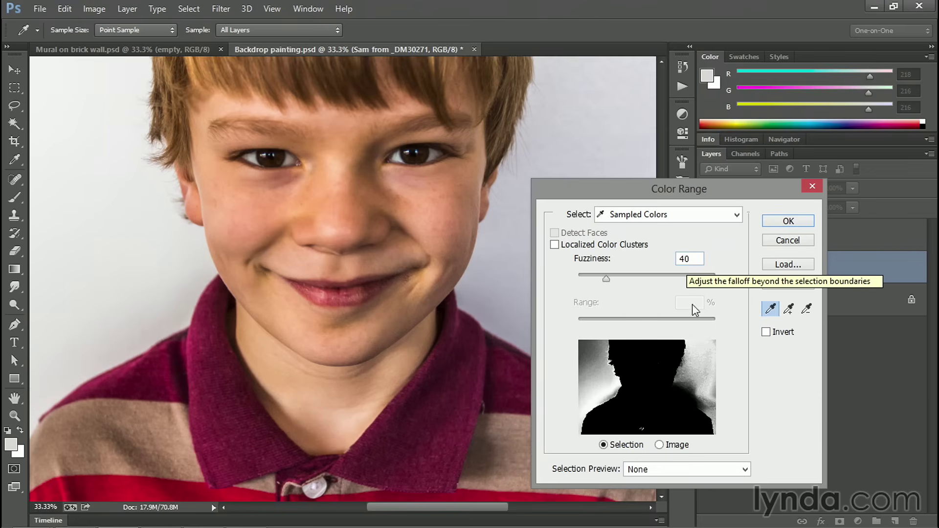
shift+click(688, 391)
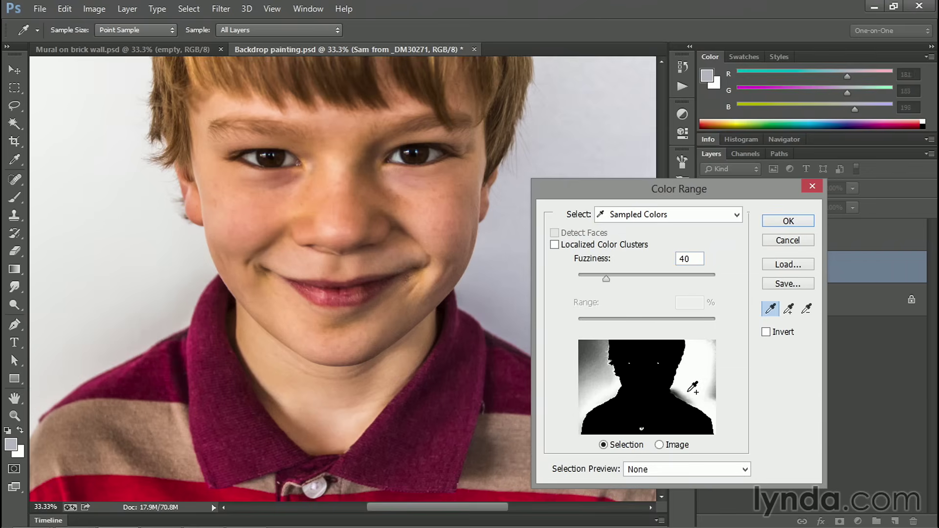
mouse_move(693, 387)
shift+mouse_down()
mouse_move(712, 389)
mouse_move(710, 352)
shift+mouse_up()
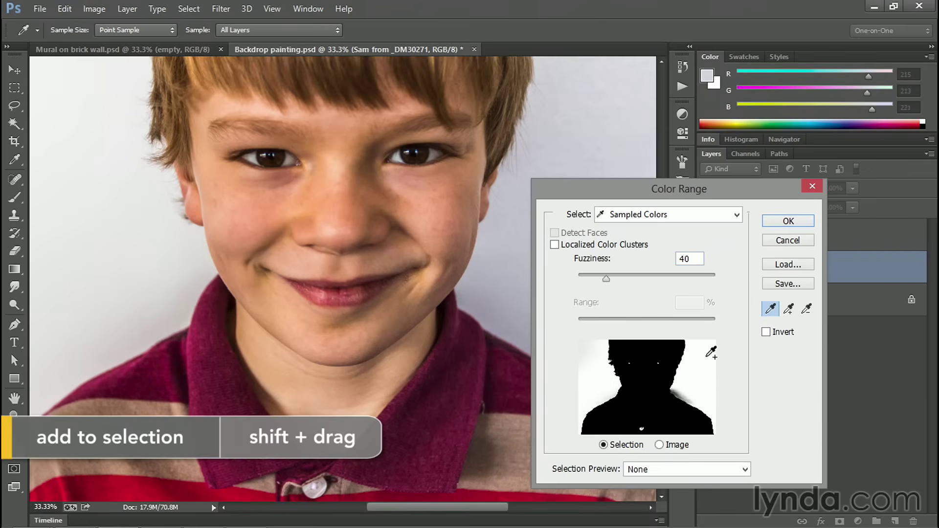
shift+click(678, 392)
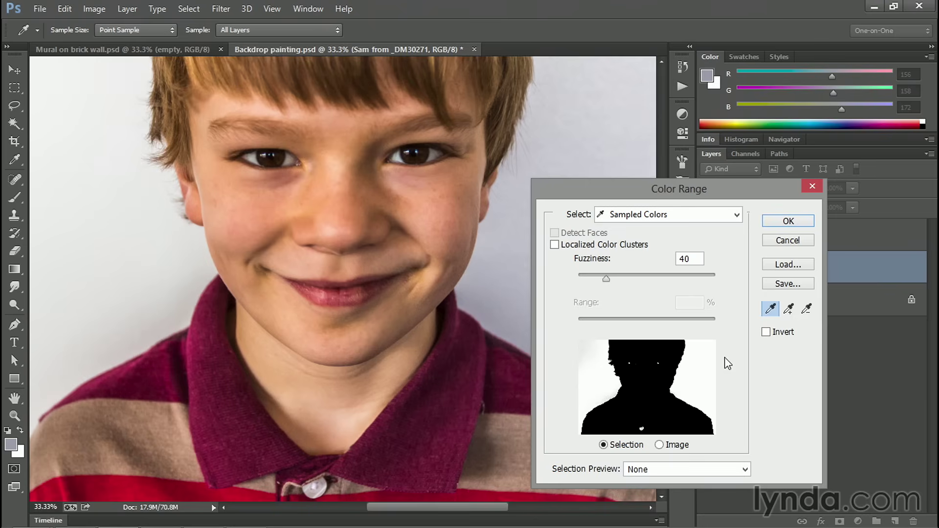
shift+click(615, 388)
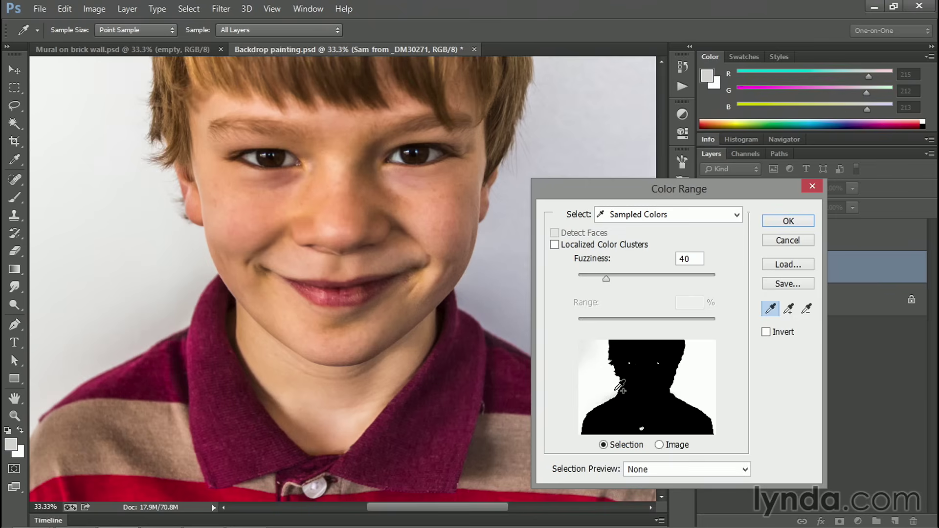
shift+click(615, 388)
click(766, 333)
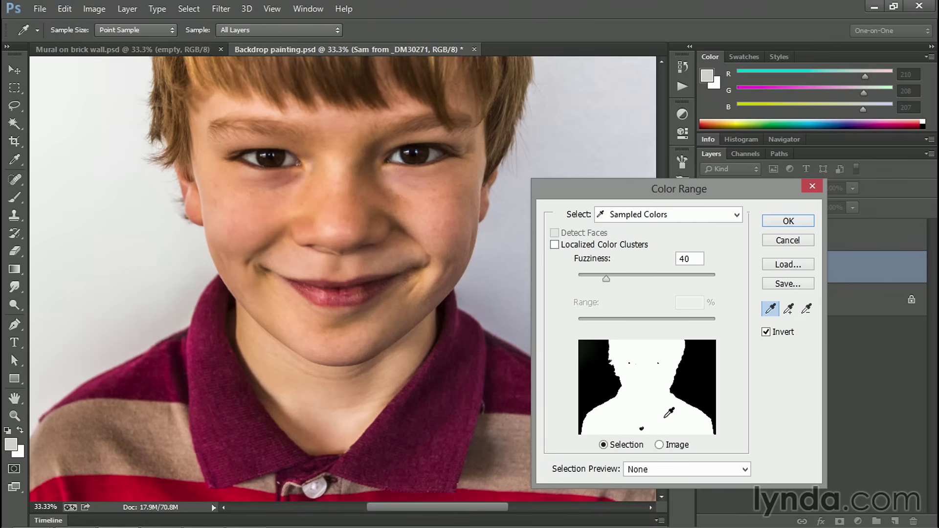
click(792, 221)
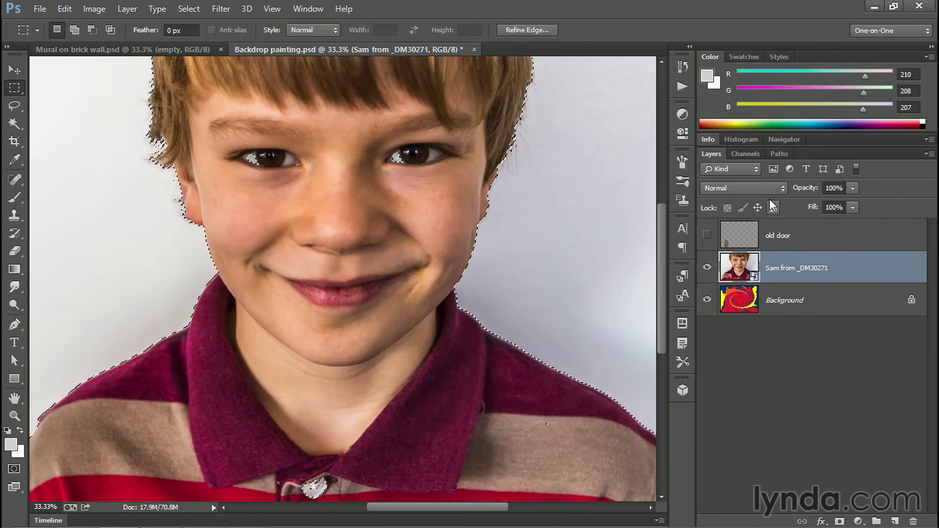
Store the selection as an alpha channel named 'mask' and view that channel alone.
click(747, 152)
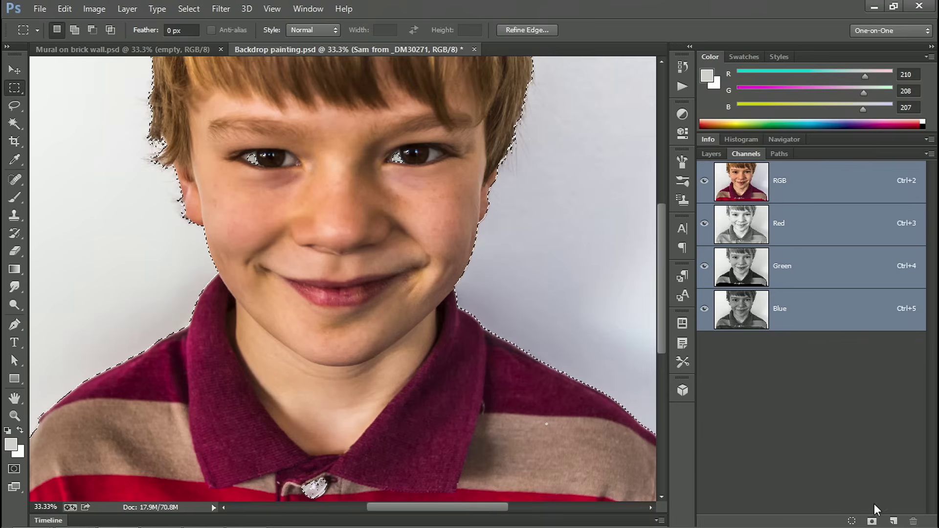
click(872, 523)
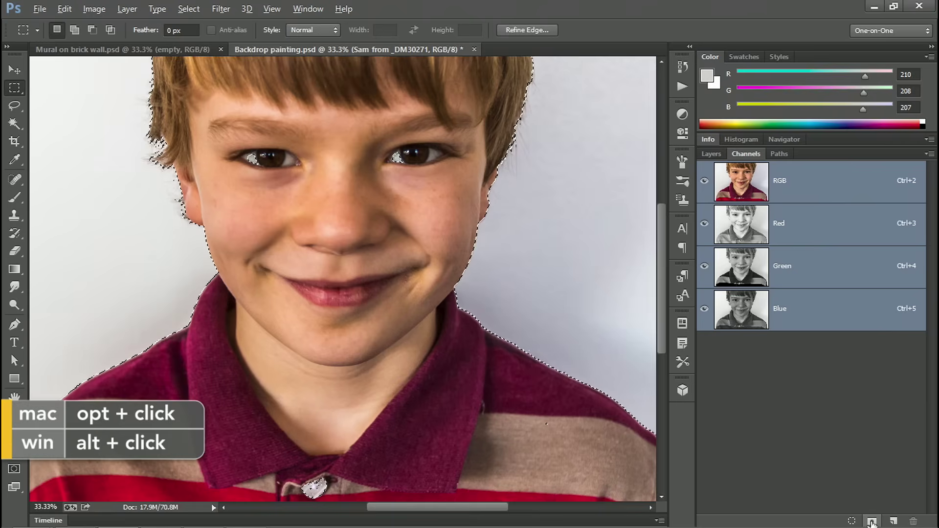
alt+click(871, 522)
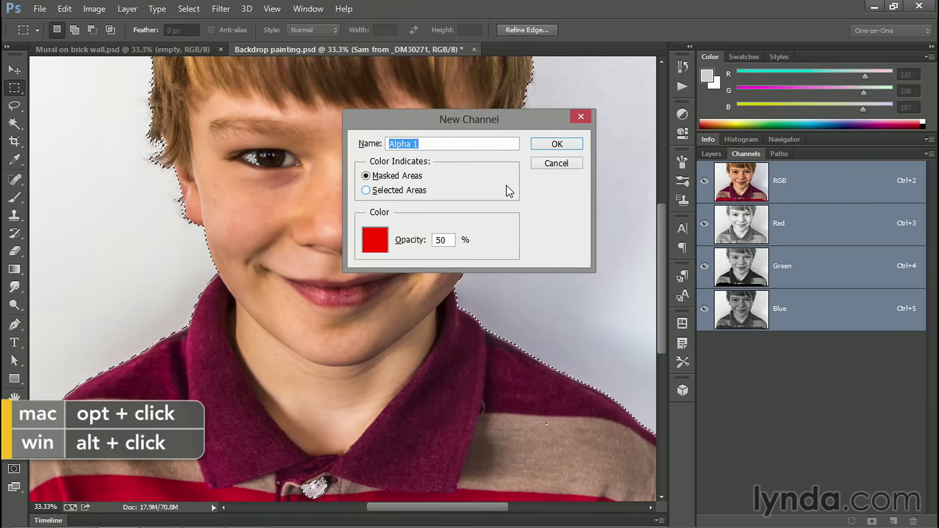
text(mask)
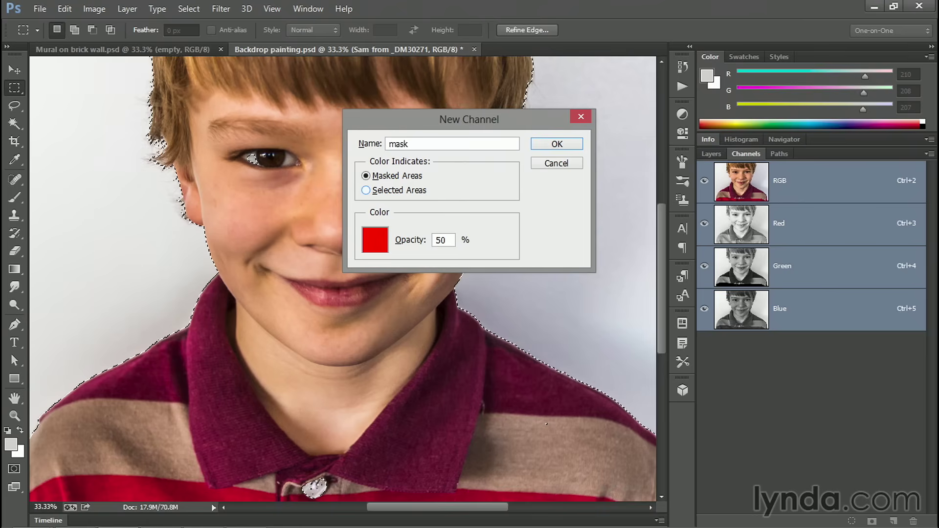
click(538, 146)
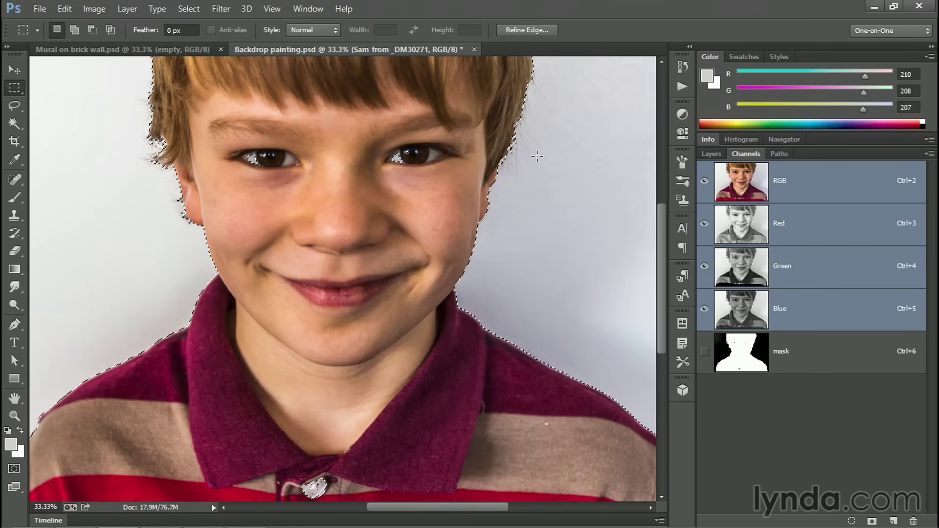
click(767, 362)
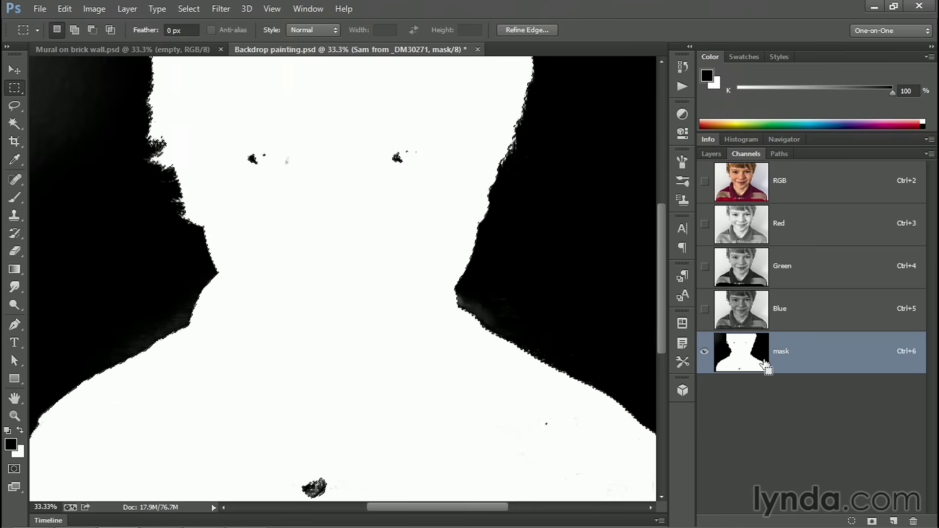
key(ctrl+d)
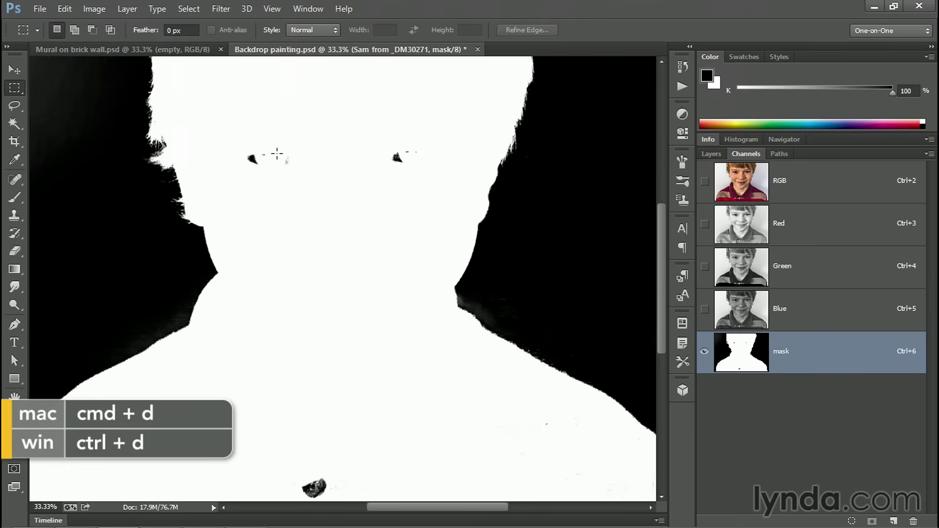
Fill the black specks around the eyes and the bottom blob with white, then fit the mask on screen.
drag(215, 109, 443, 193)
key(shift)
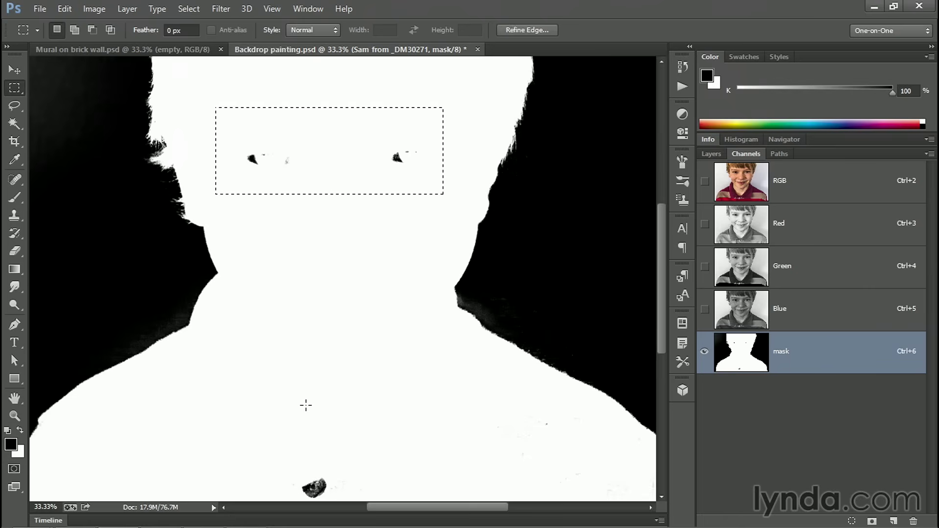
scroll(293, 426, down, 2)
drag(259, 415, 365, 488)
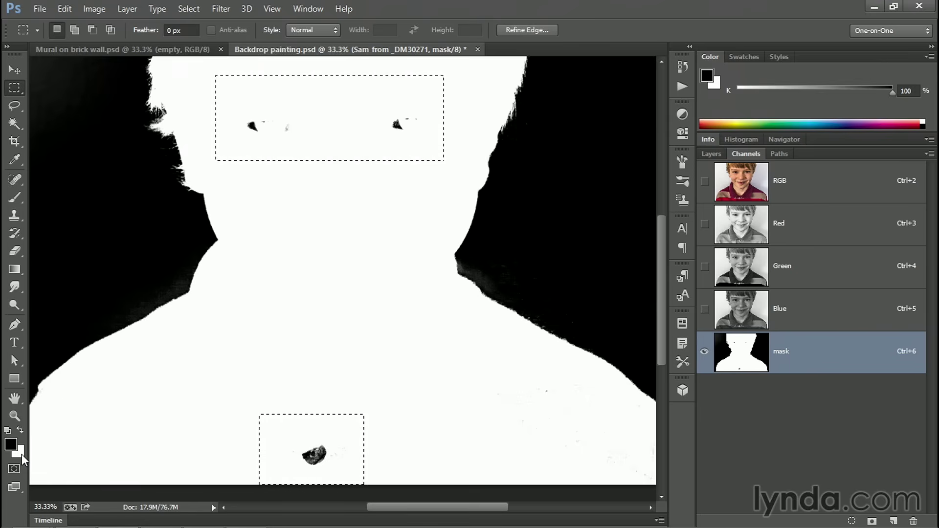
key(ctrl+BackSpace)
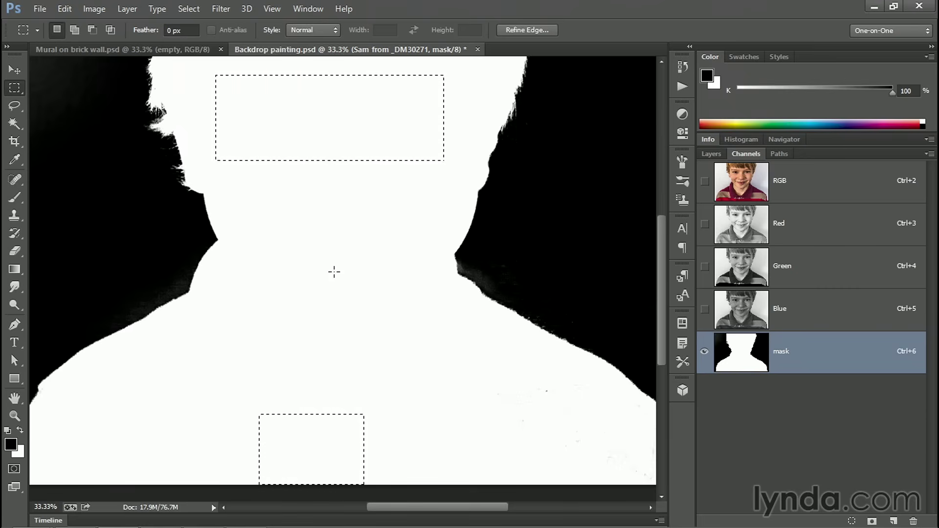
key(ctrl+d)
key(ctrl+shift+d)
key(ctrl+0)
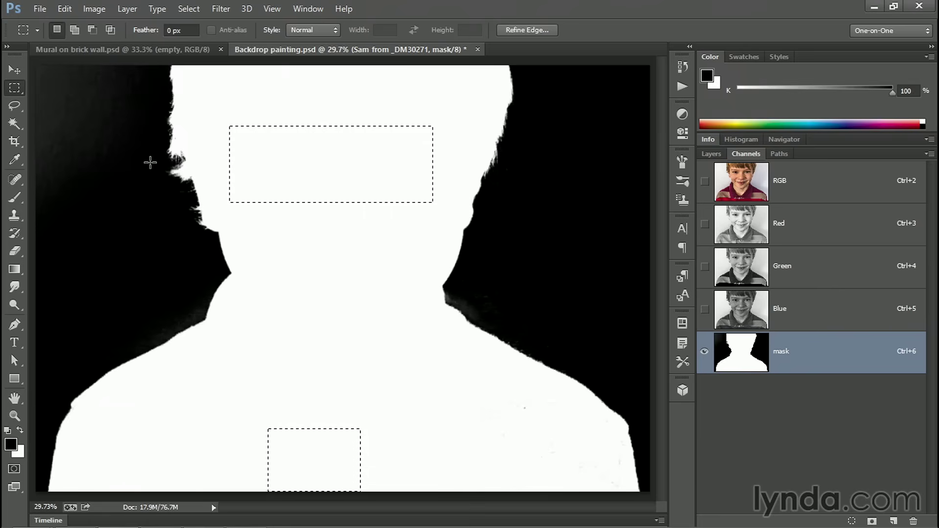
key(ctrl+d)
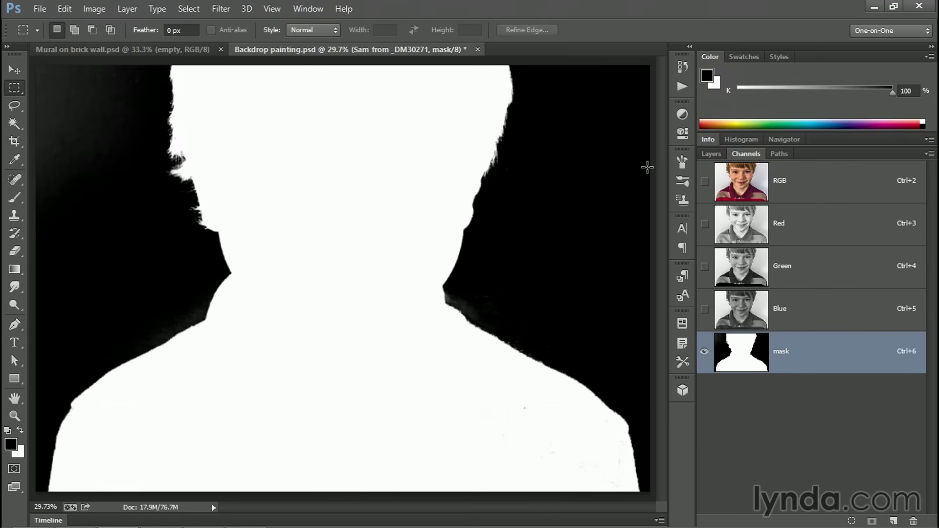
Set up a 500 px Brush with 0% hardness in Overlay mode.
click(15, 198)
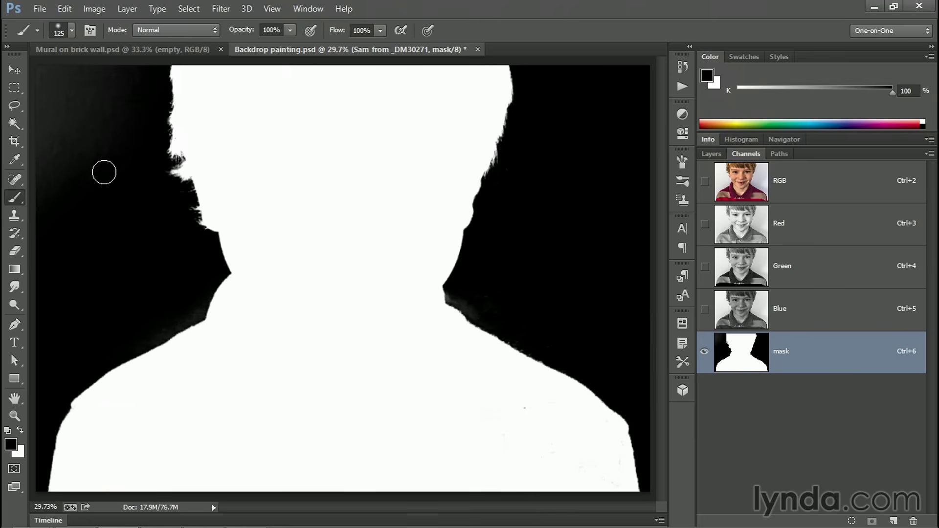
key(bracketright)
key(bracketright)
key(bracketright)
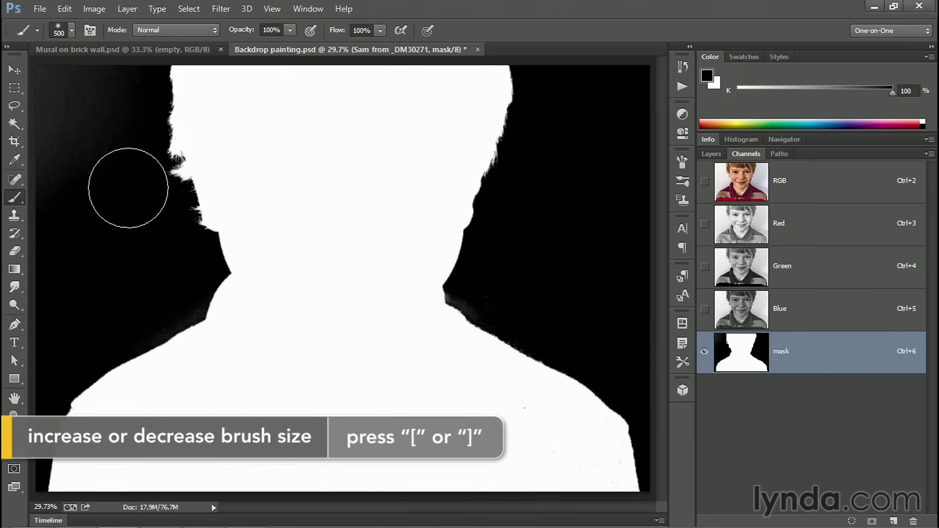
right_click(128, 188)
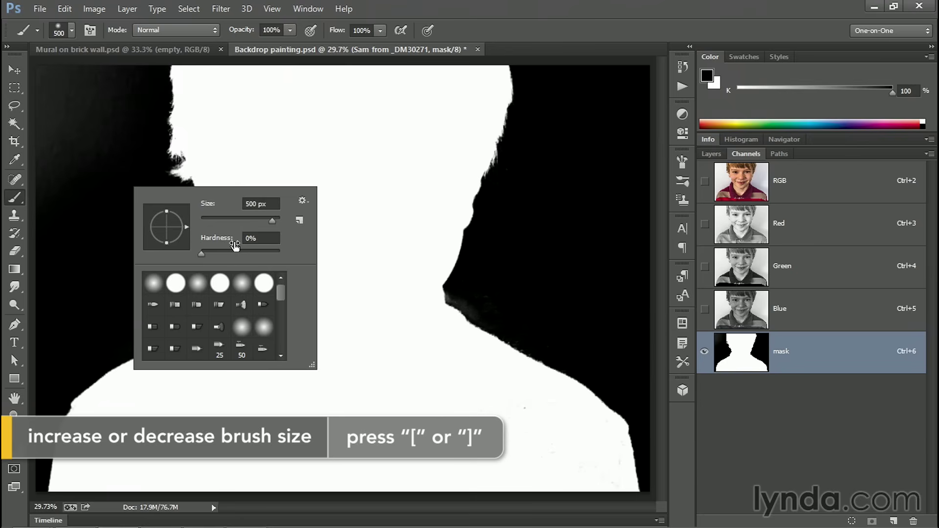
click(107, 147)
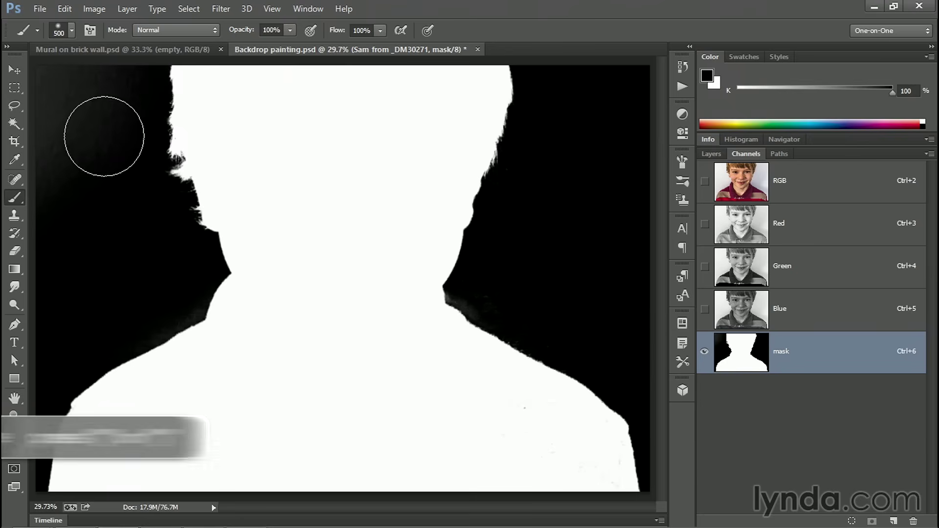
click(168, 30)
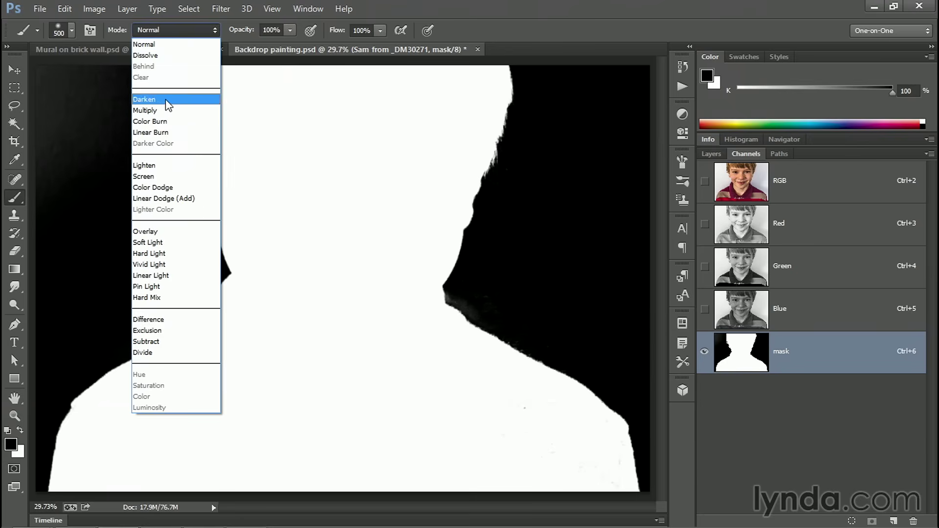
click(174, 231)
Paint black over the grey fringe along the neck, left shoulder and top-left background.
mouse_move(444, 300)
mouse_down()
mouse_move(456, 293)
mouse_move(496, 320)
mouse_move(461, 293)
mouse_up()
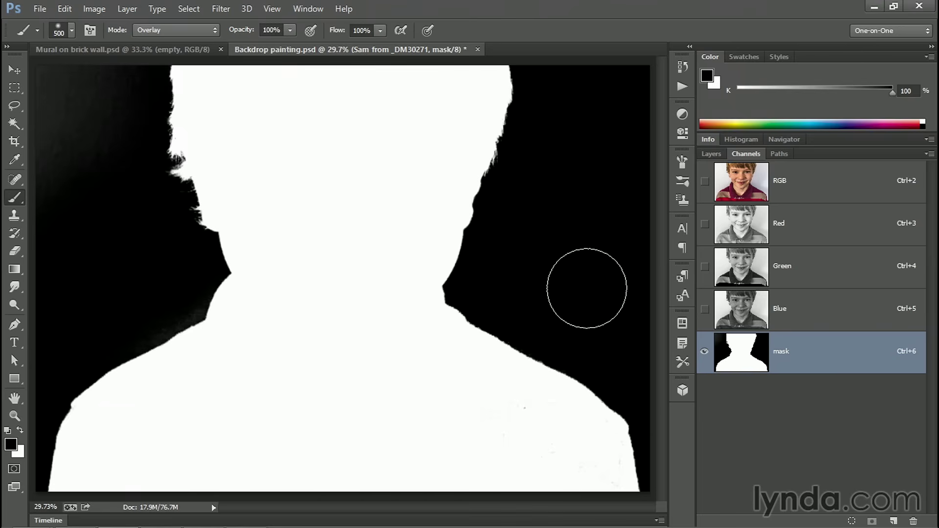
mouse_move(31, 246)
mouse_down()
mouse_move(203, 293)
mouse_move(88, 356)
mouse_move(156, 325)
mouse_up()
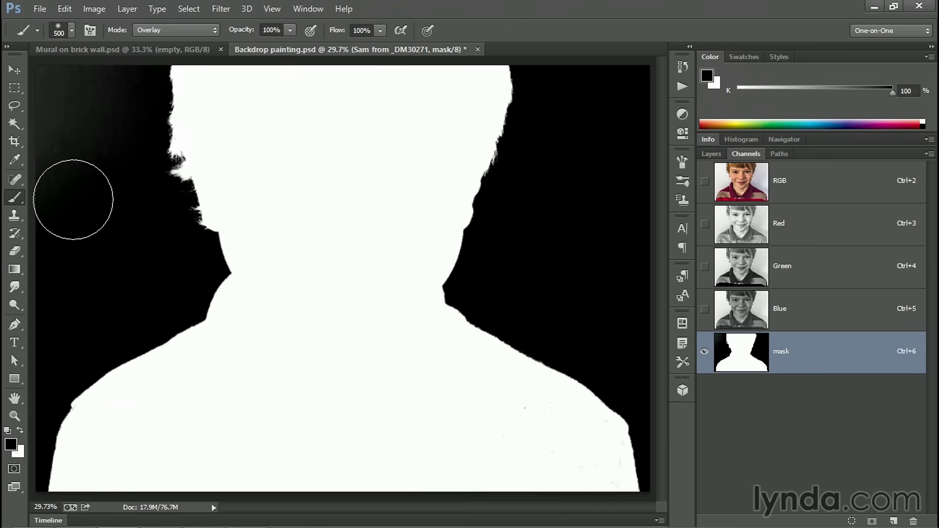
mouse_move(93, 63)
mouse_down()
mouse_move(68, 164)
mouse_move(44, 37)
mouse_move(52, 98)
mouse_up()
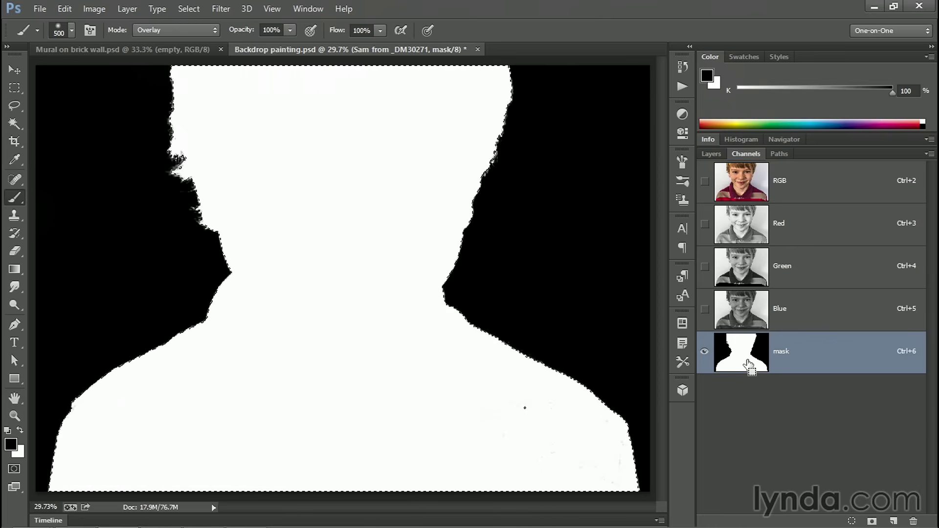
Load the mask channel as a selection, add a small rectangle to it, and return to RGB.
ctrl+click(758, 365)
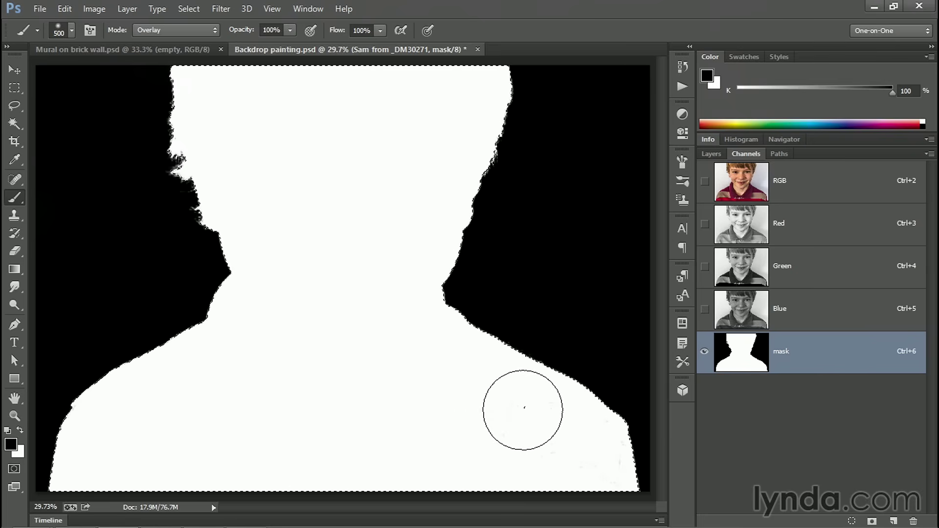
key(m)
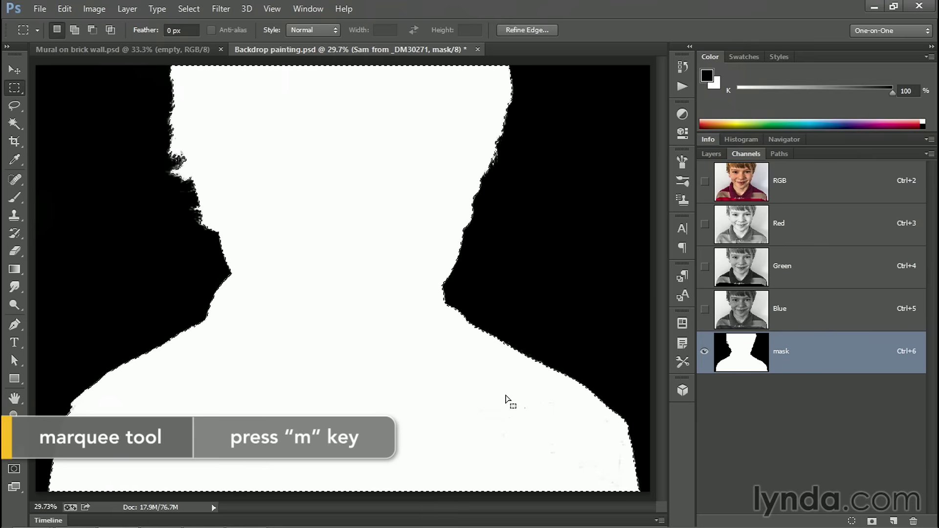
key(shift)
drag(541, 396, 512, 421)
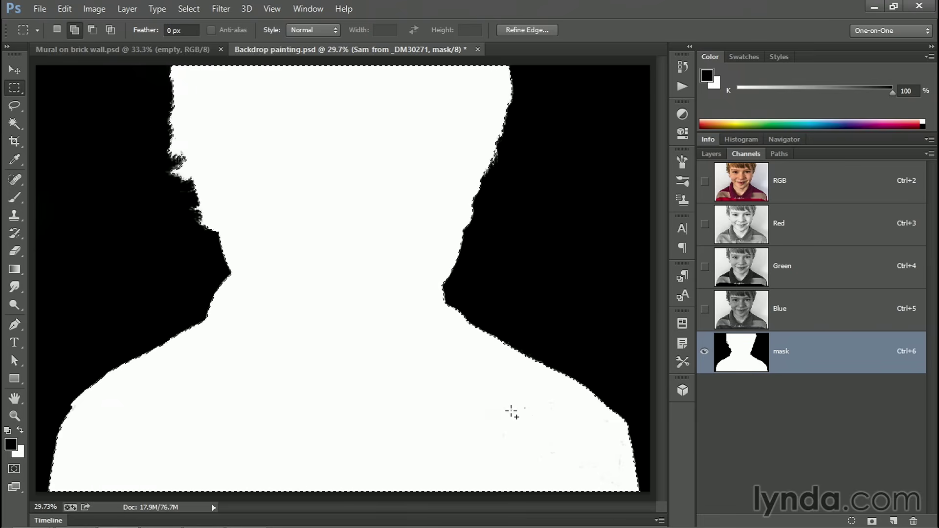
click(735, 194)
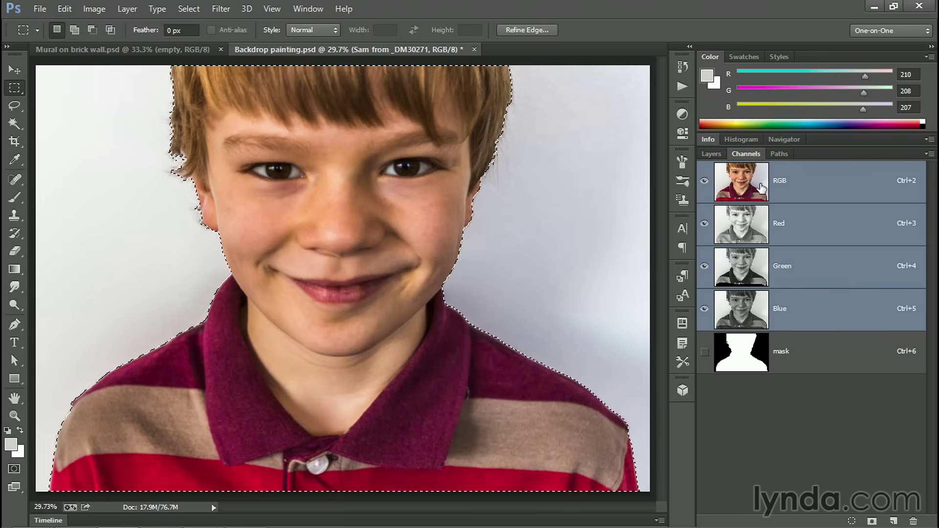
Rename the portrait layer 'Sam' and add a layer mask from the current selection.
click(704, 154)
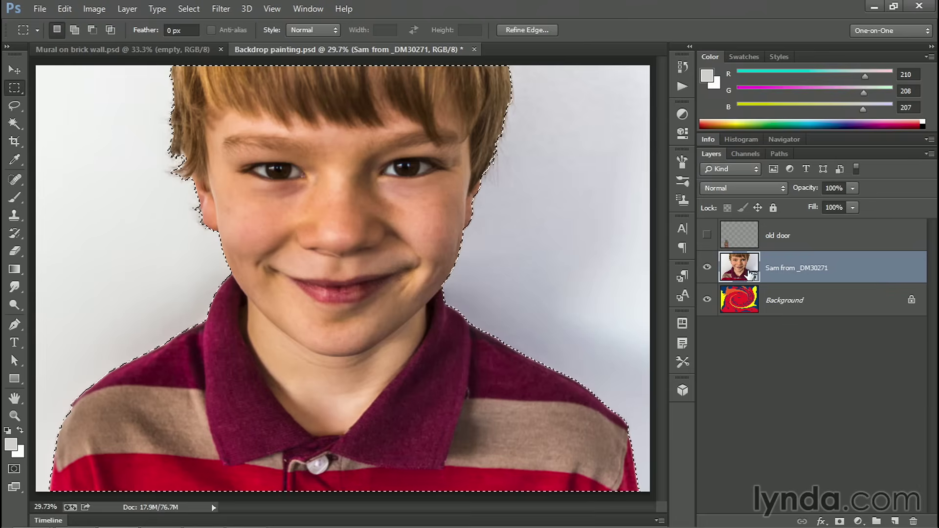
double_click(786, 272)
drag(782, 268, 815, 268)
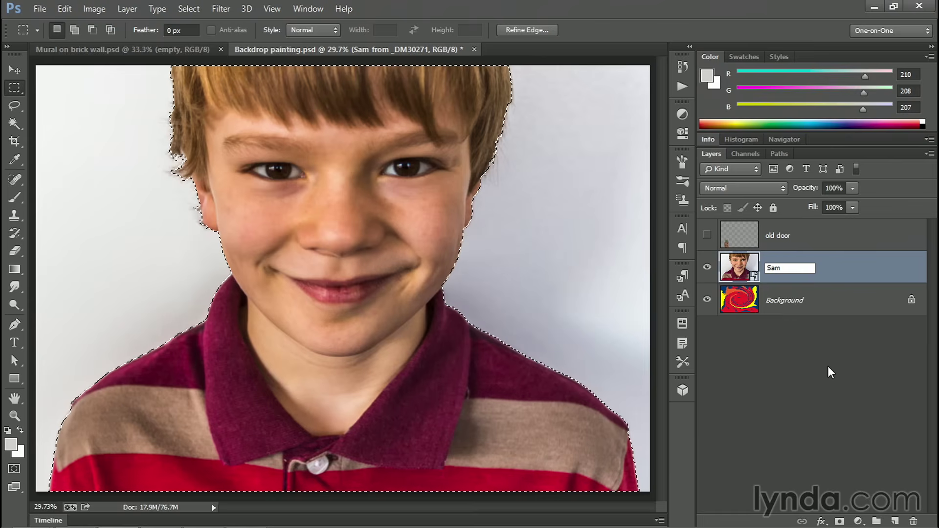
key(Return)
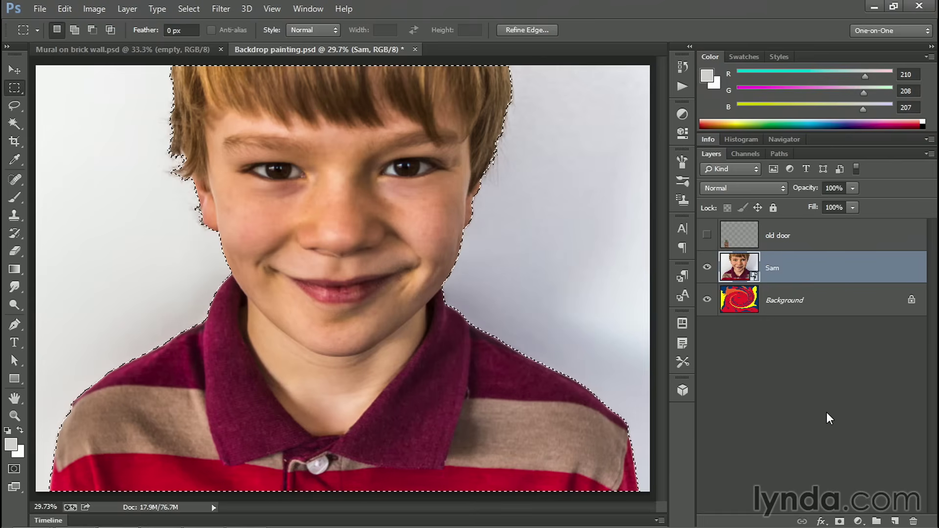
click(838, 522)
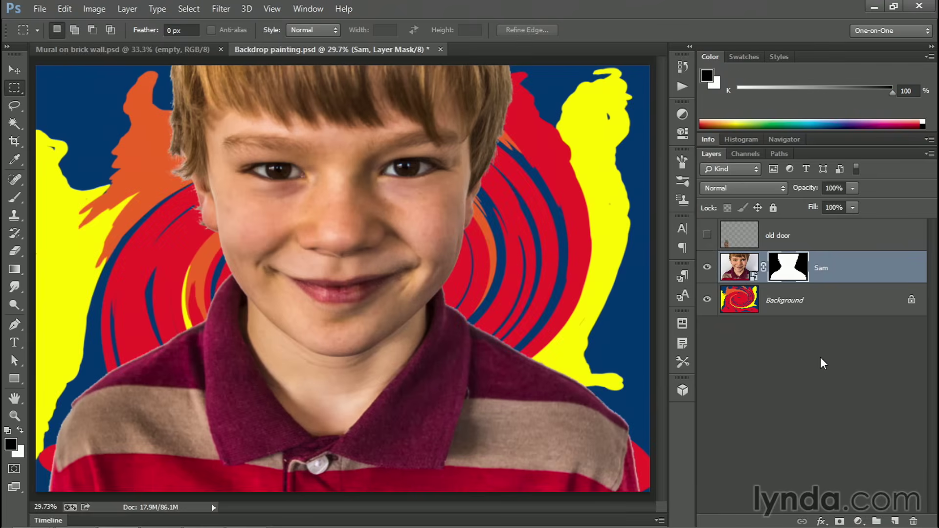
Zoom to 100% on the collar, pan to the shoulder edge, and open Refine Mask.
ctrl+click(601, 413)
ctrl+click(602, 414)
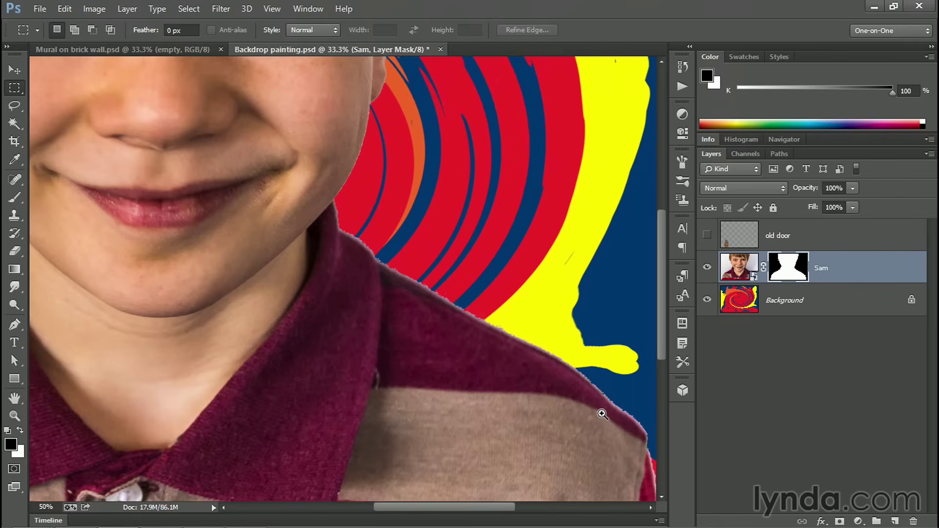
ctrl+click(602, 414)
ctrl+click(601, 413)
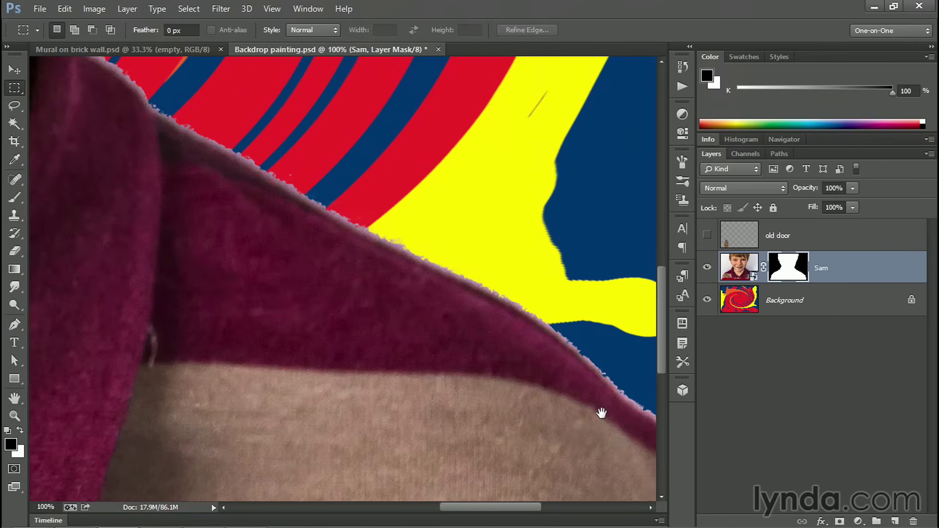
drag(451, 335, 408, 274)
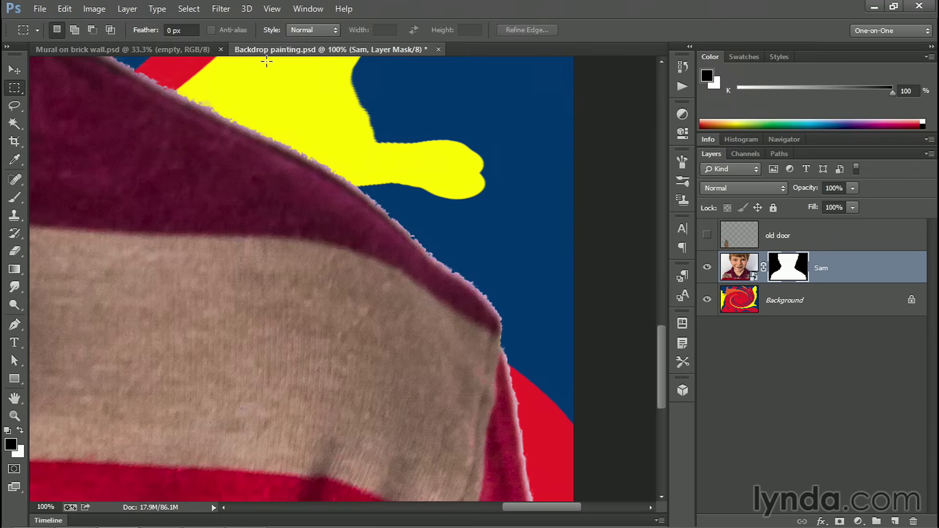
click(199, 9)
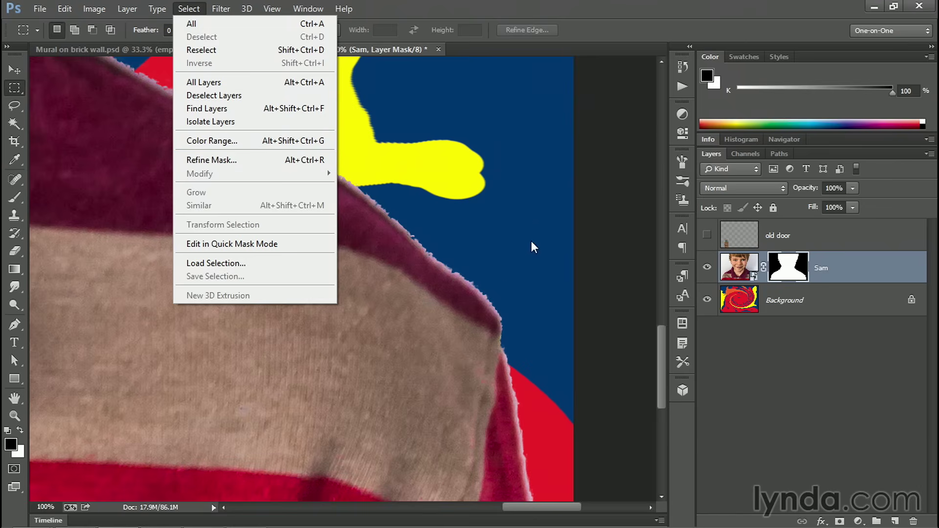
click(257, 159)
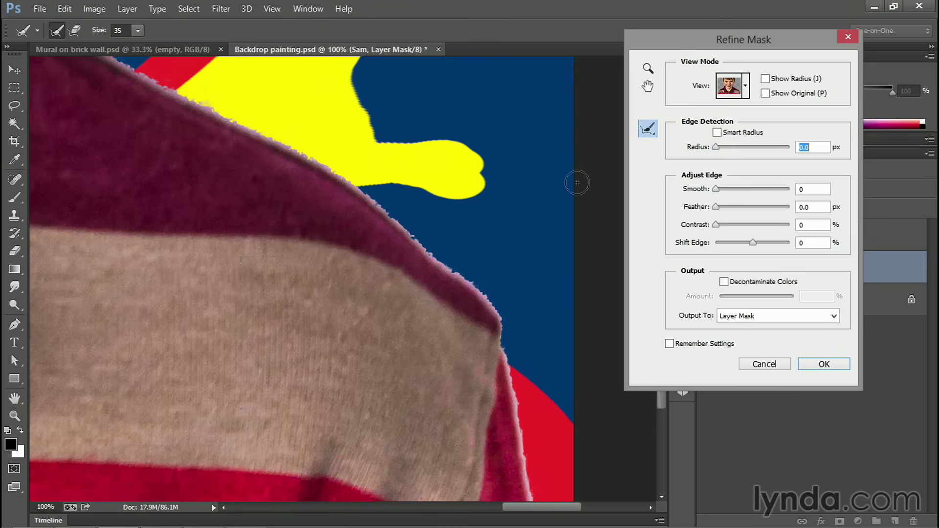
Refine the Sam mask with Radius 10 px, Contrast 20% and Shift Edge -20%, previewed On Layers.
text(10)
key(Tab)
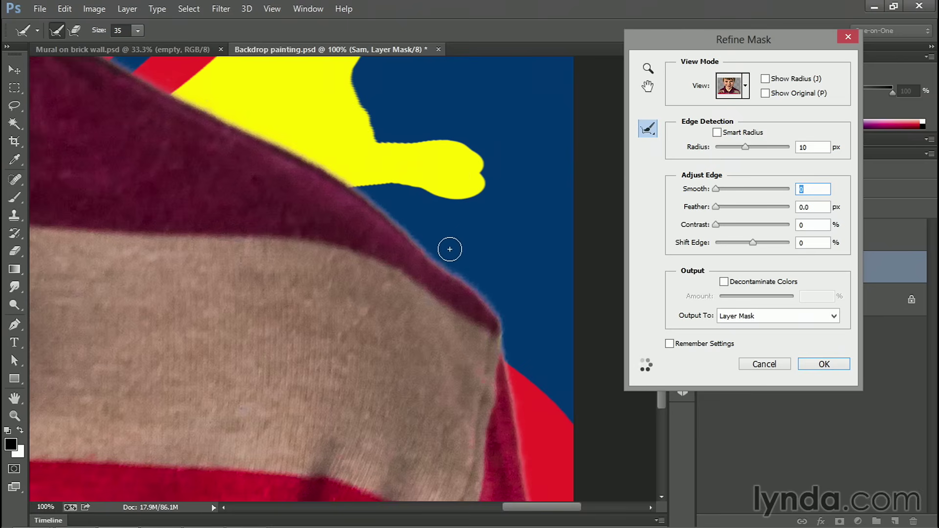
click(745, 86)
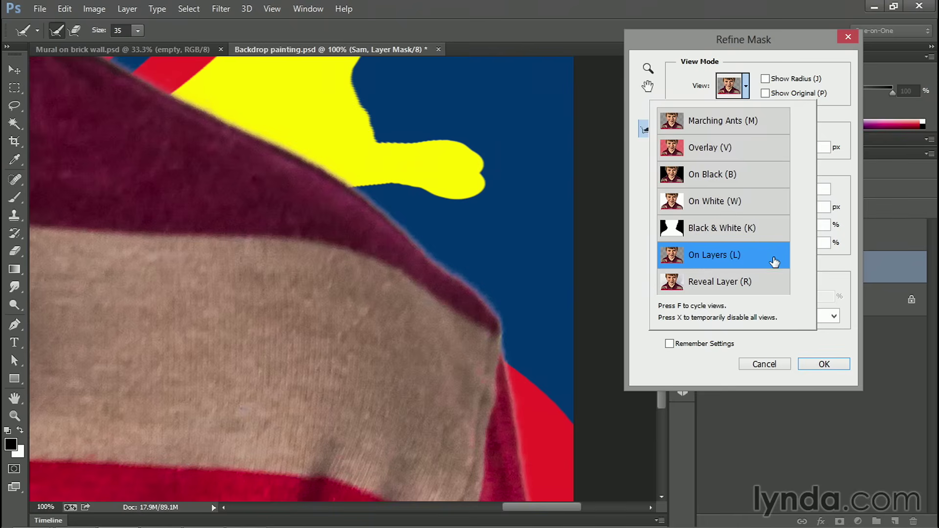
click(833, 269)
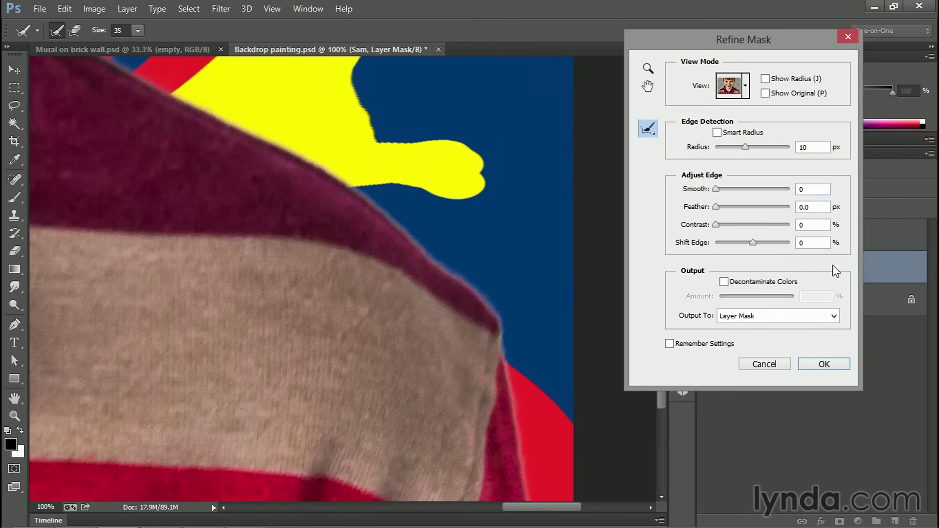
click(809, 244)
key(shift+Down)
key(shift+Down)
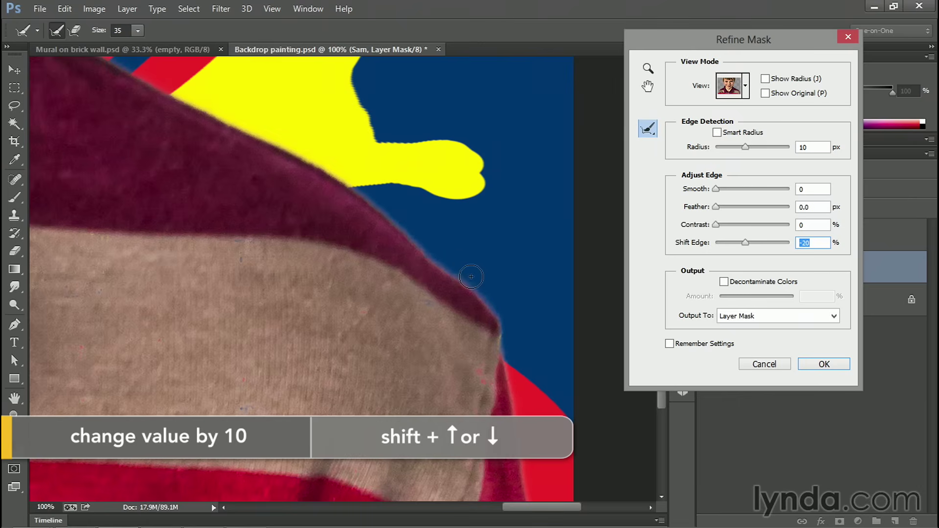
click(809, 226)
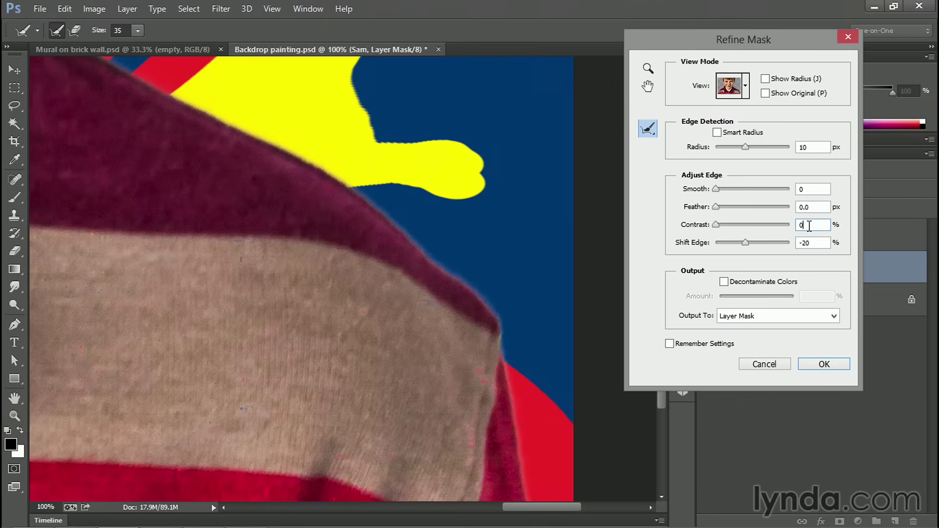
key(shift+Up)
key(shift+Up)
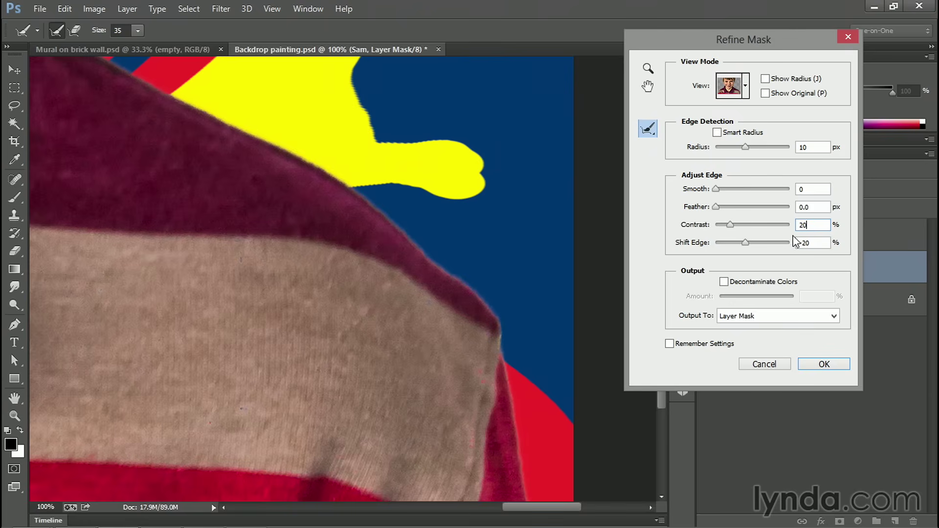
click(813, 367)
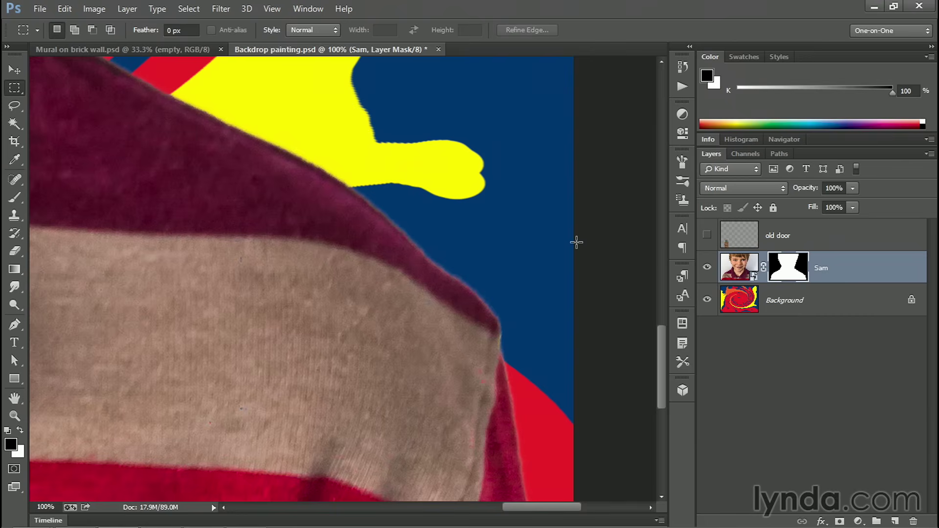
Create a Posterize adjustment layer named 'paint' above Sam, set to 7 levels.
key(ctrl+minus)
key(ctrl+minus)
key(ctrl+minus)
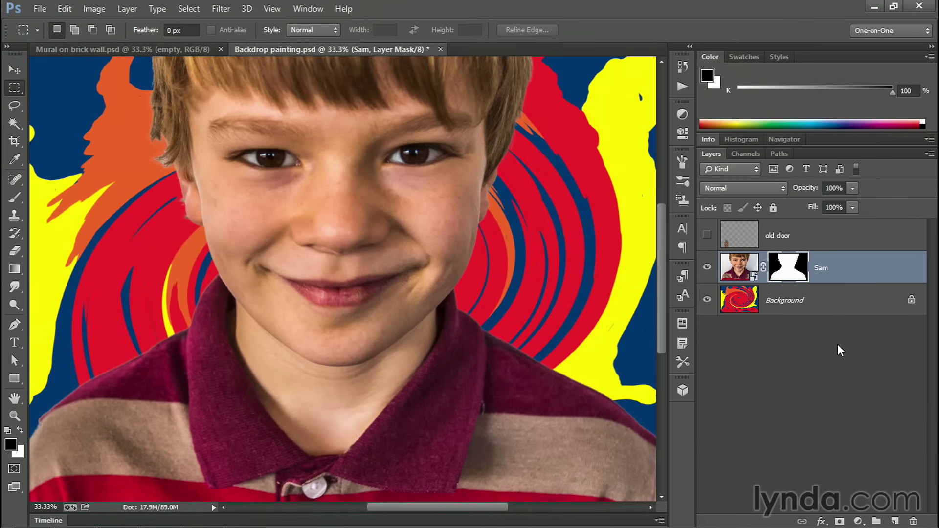
click(857, 521)
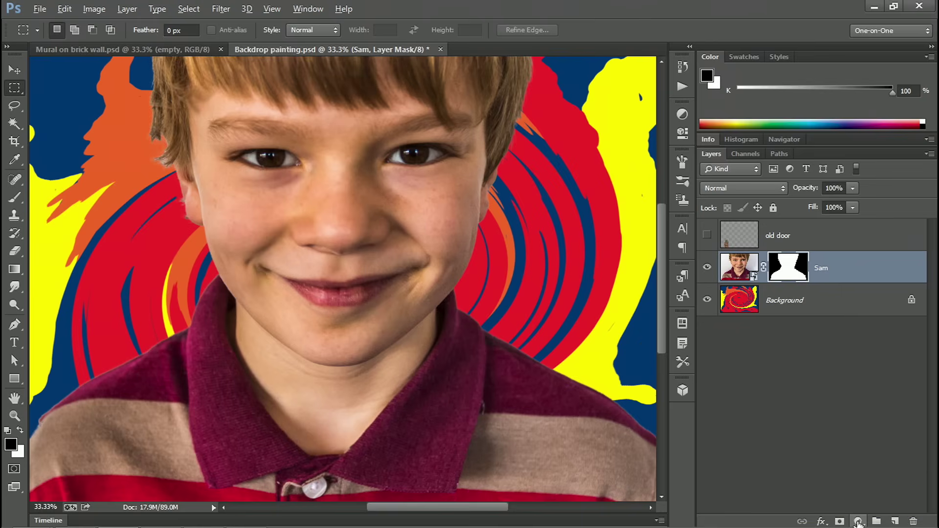
click(858, 521)
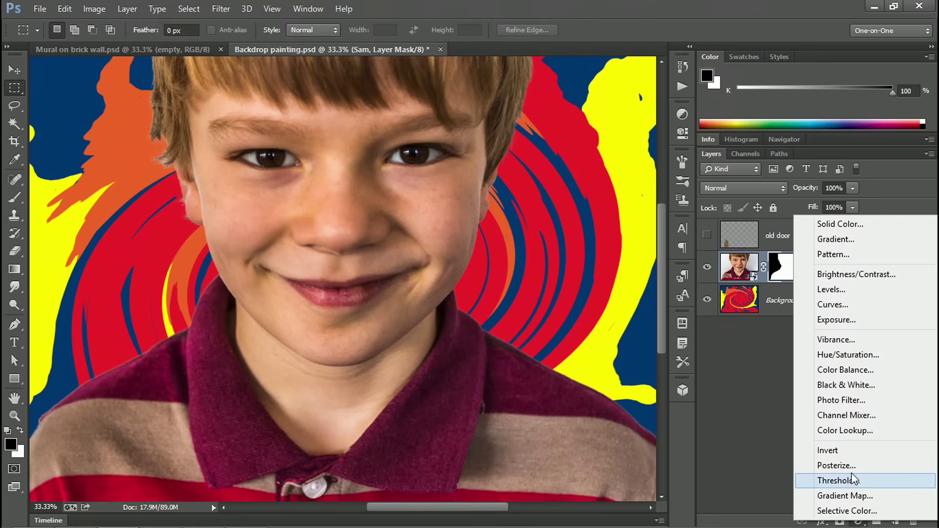
alt+click(836, 465)
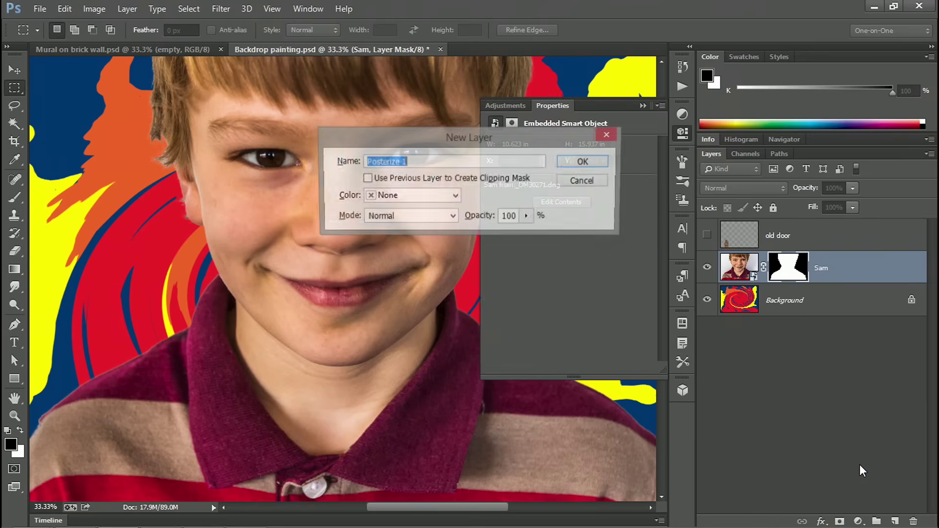
text(paint)
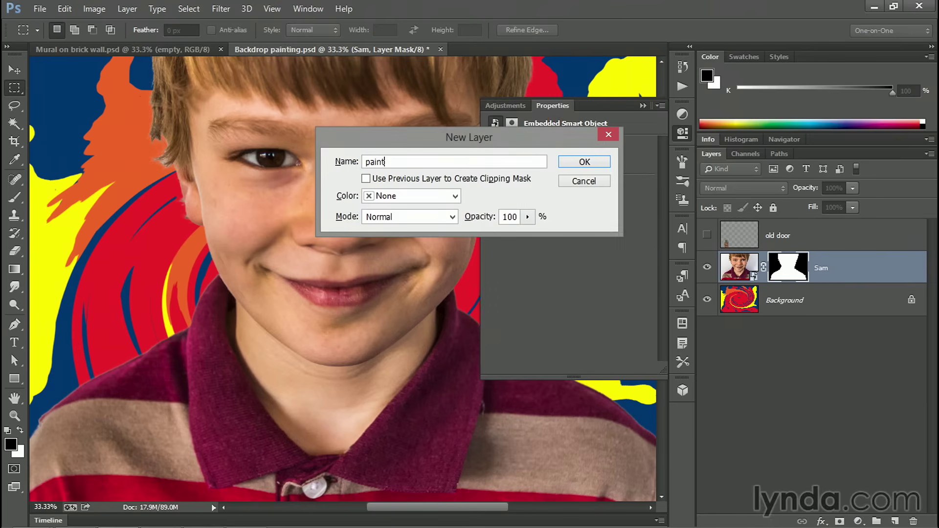
click(576, 164)
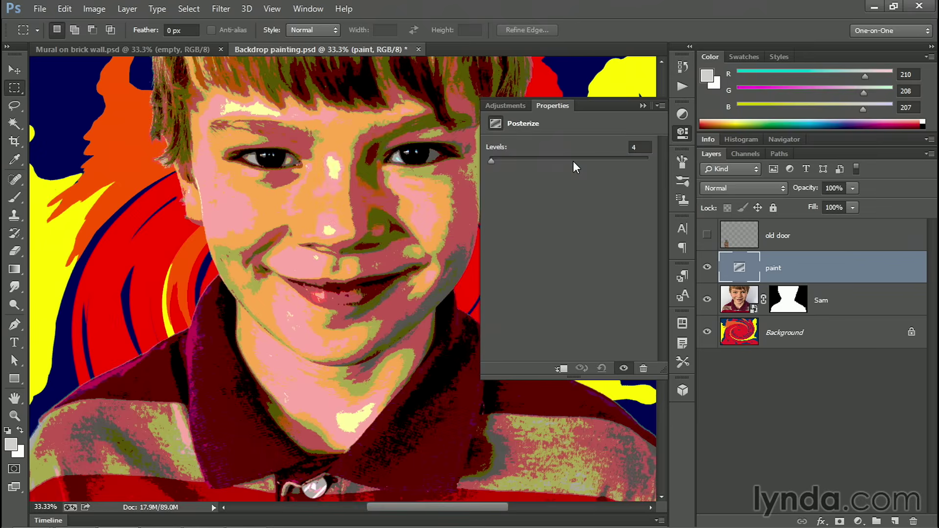
click(639, 147)
key(Up)
key(Up)
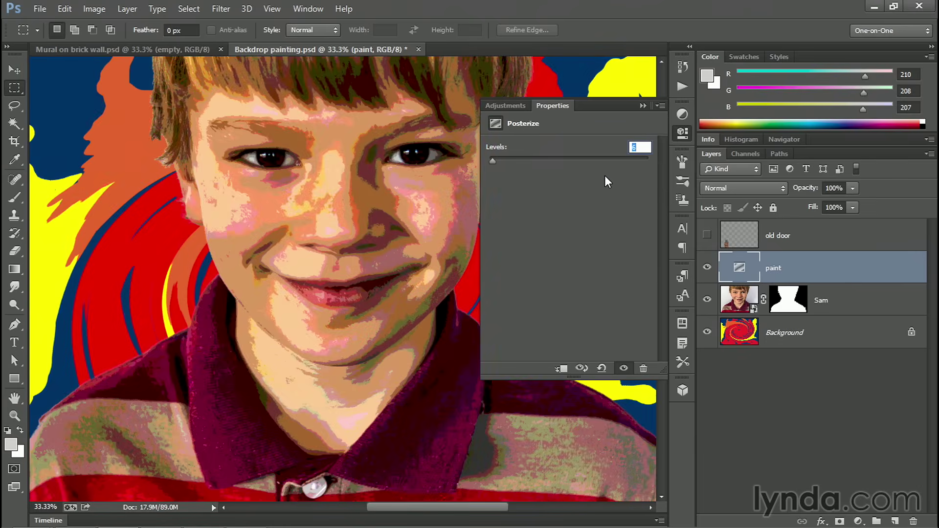
key(Up)
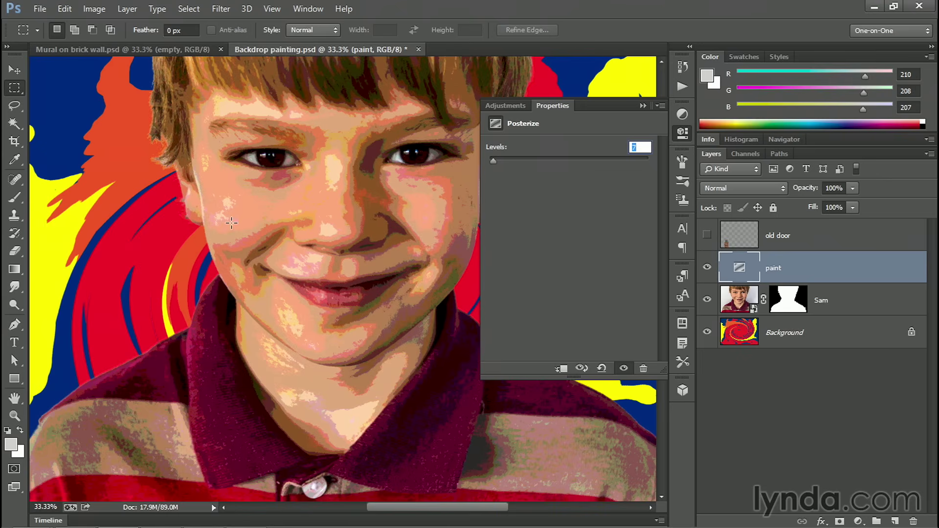
click(649, 147)
click(642, 106)
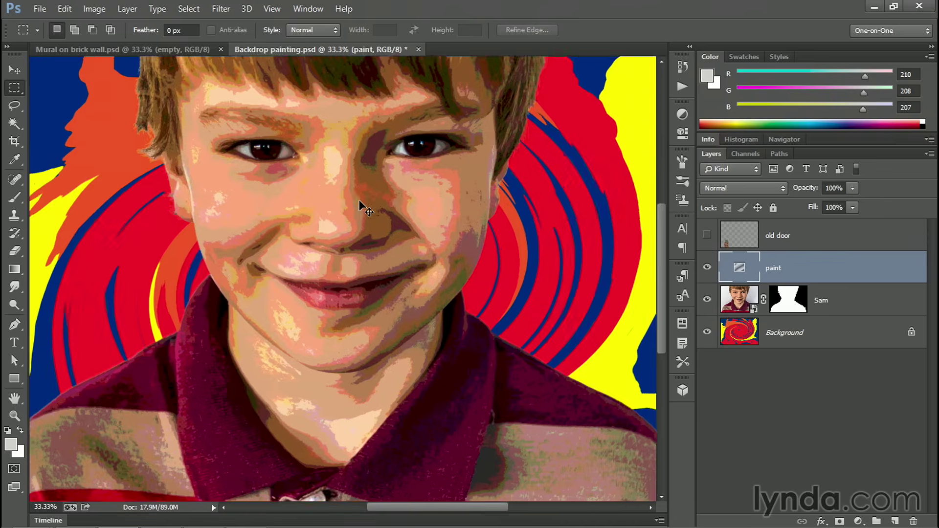
Set the paint layer's blend mode to Luminosity, checking the result on the boy's face.
key(ctrl+plus)
key(ctrl+plus)
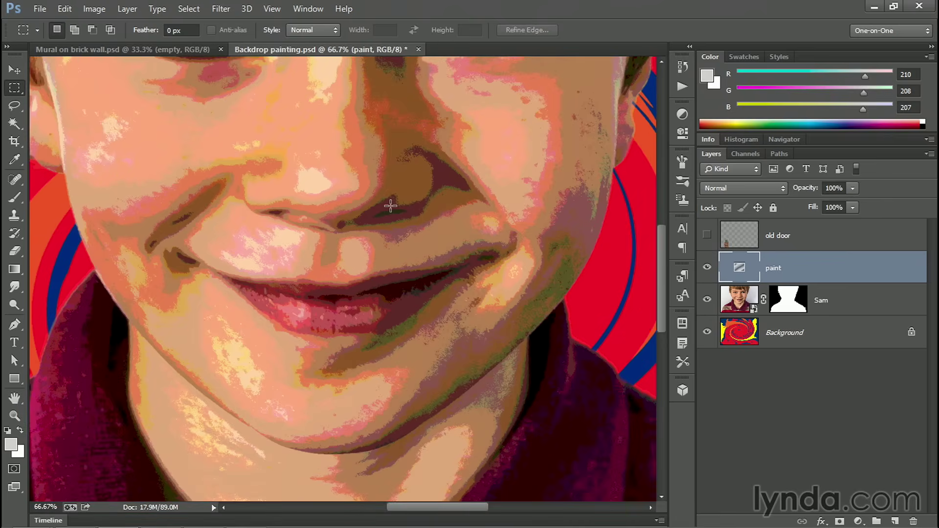
scroll(390, 206, up, 3)
scroll(390, 205, up, 3)
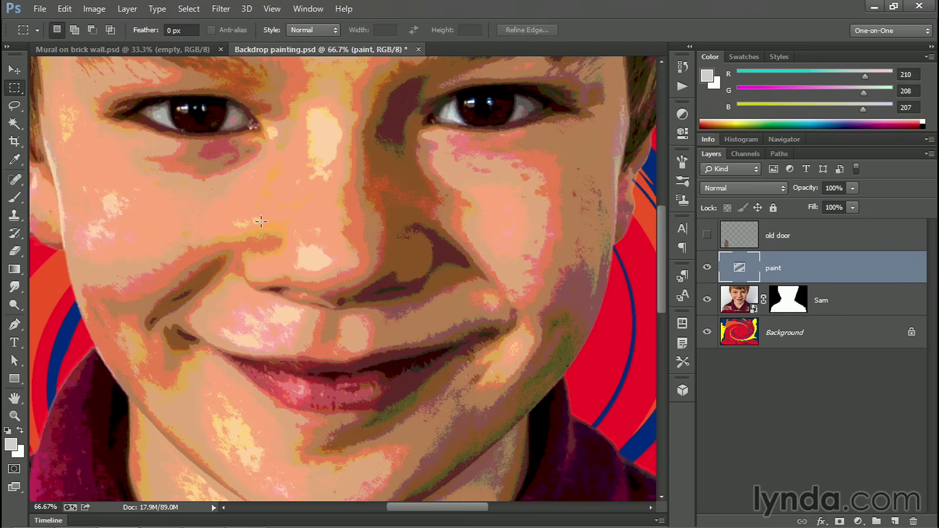
click(750, 186)
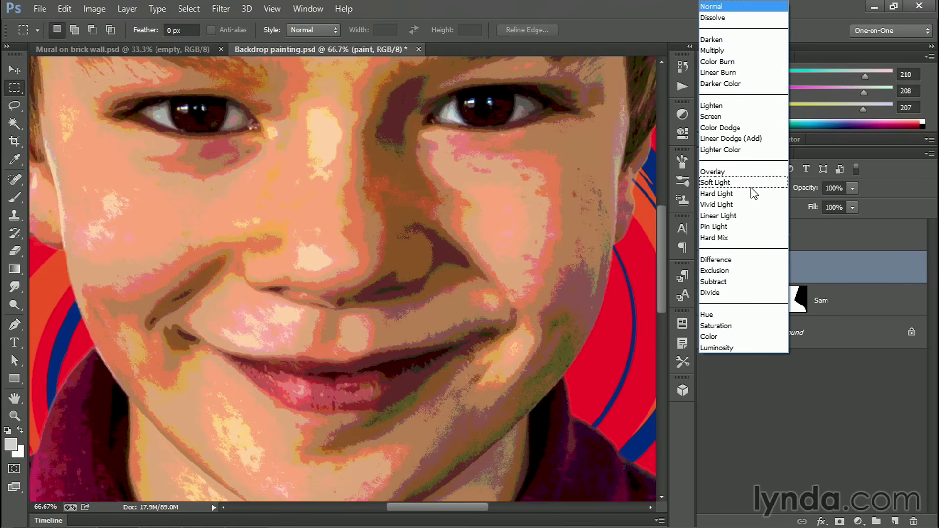
click(749, 347)
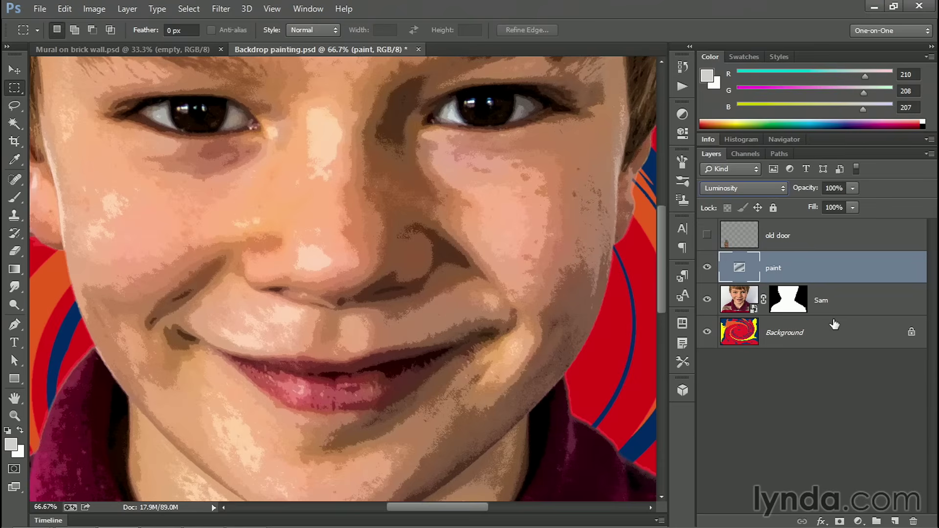
key(ctrl+minus)
key(ctrl+minus)
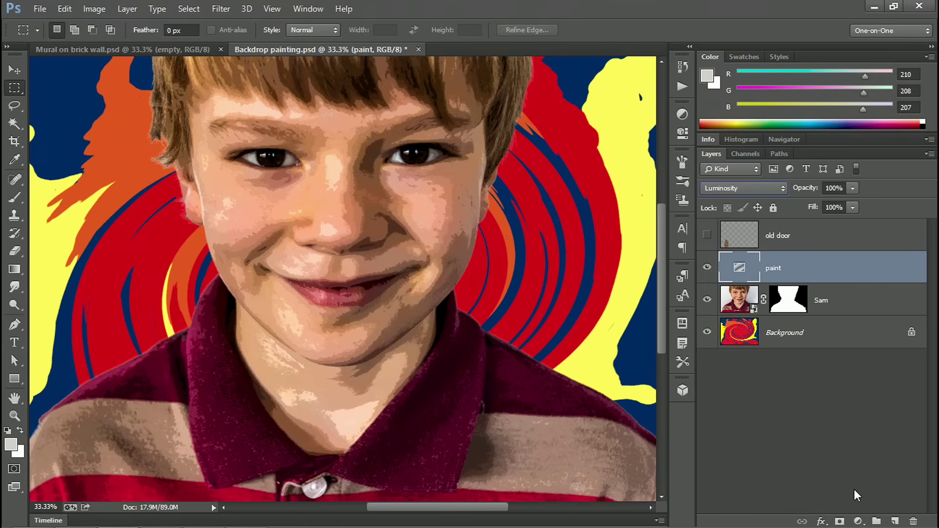
Add a Brightness/Contrast layer named 'empty' with brightness and contrast left at 0.
click(859, 522)
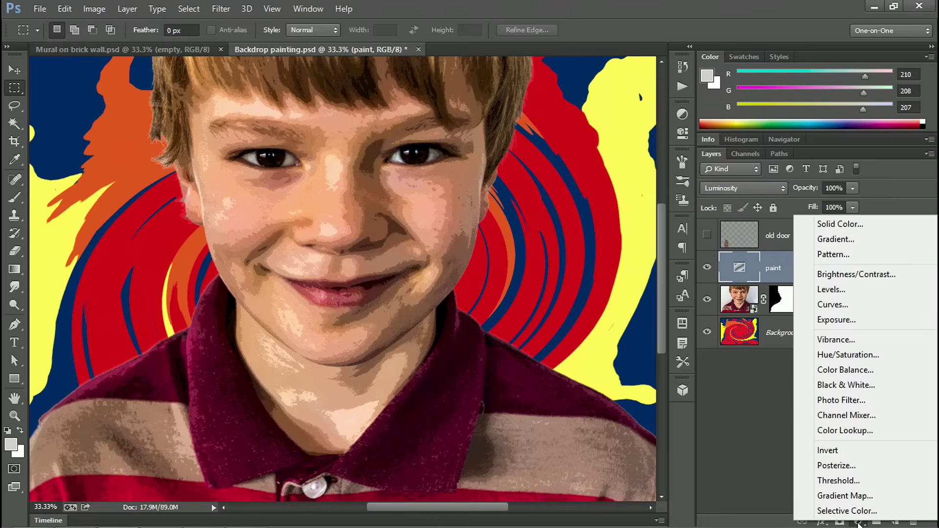
alt+click(837, 276)
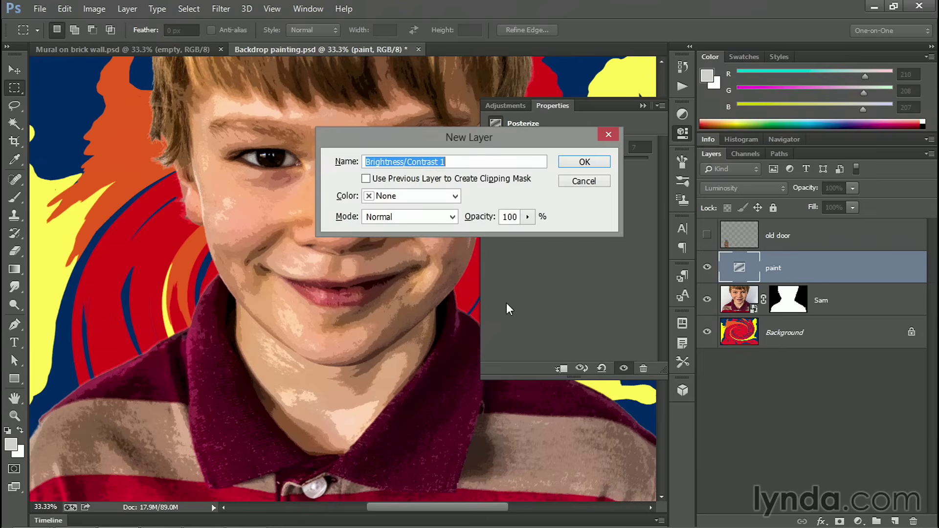
text(empty)
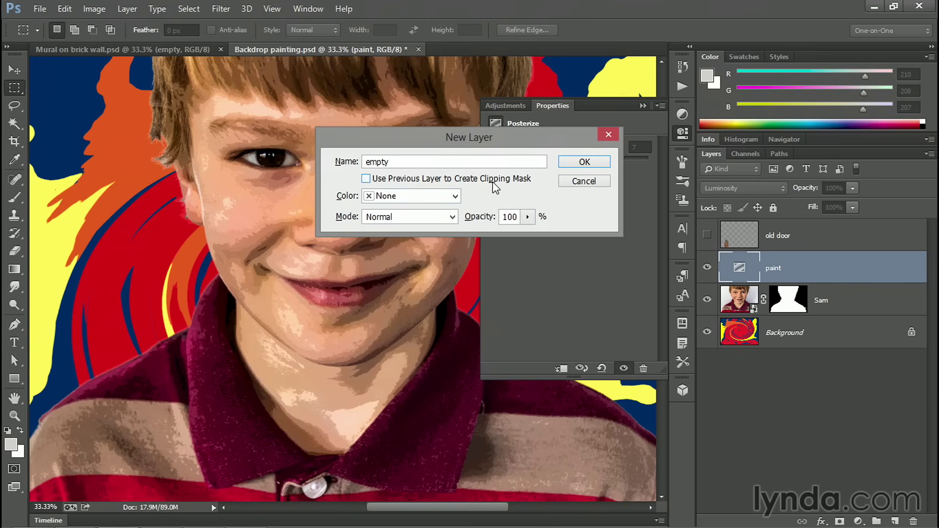
click(583, 164)
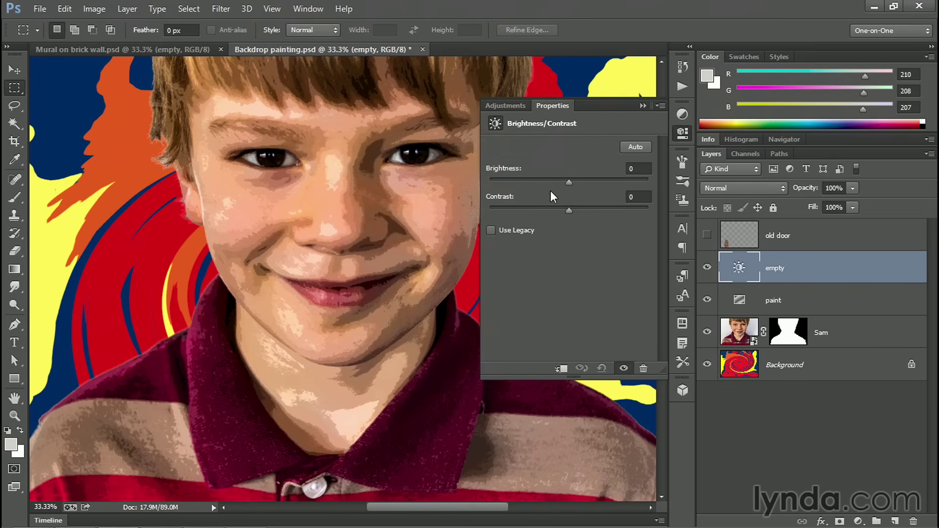
Switch the 'empty' layer to Overlay blend mode and toggle its visibility to compare.
click(643, 104)
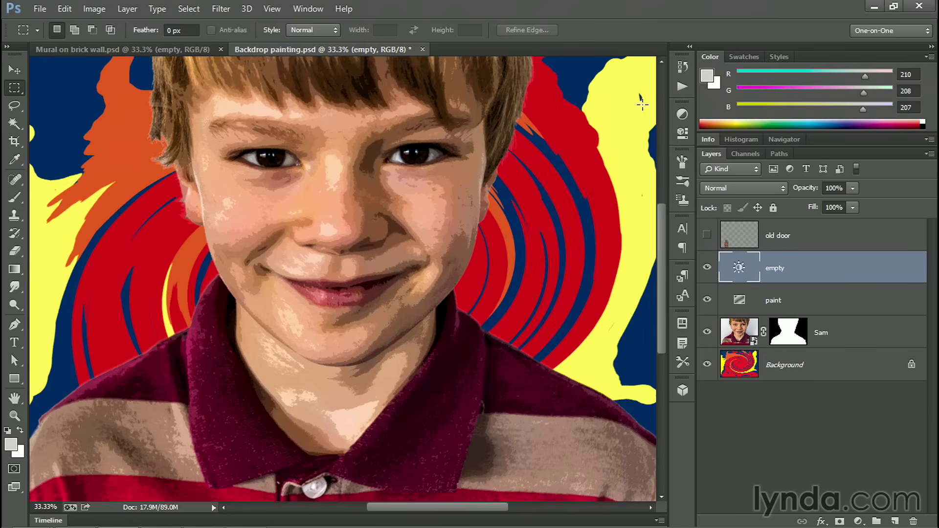
click(742, 189)
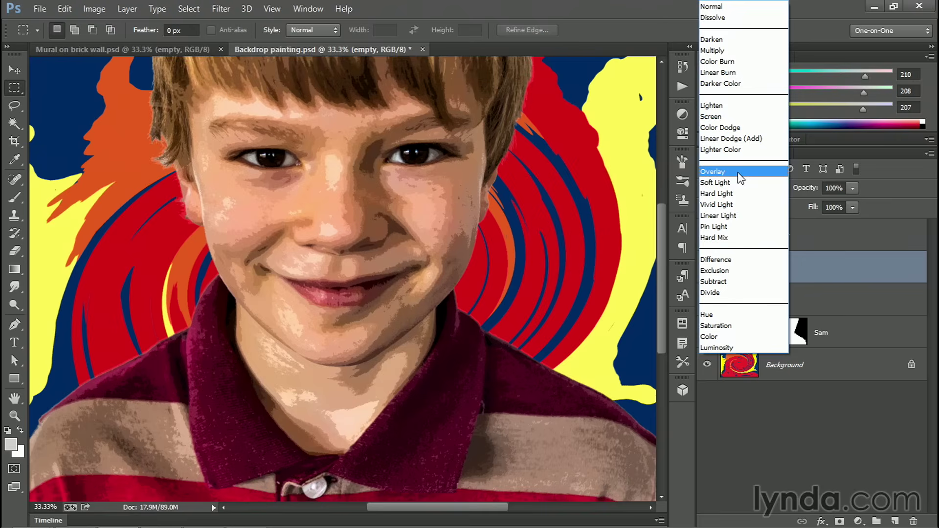
click(739, 172)
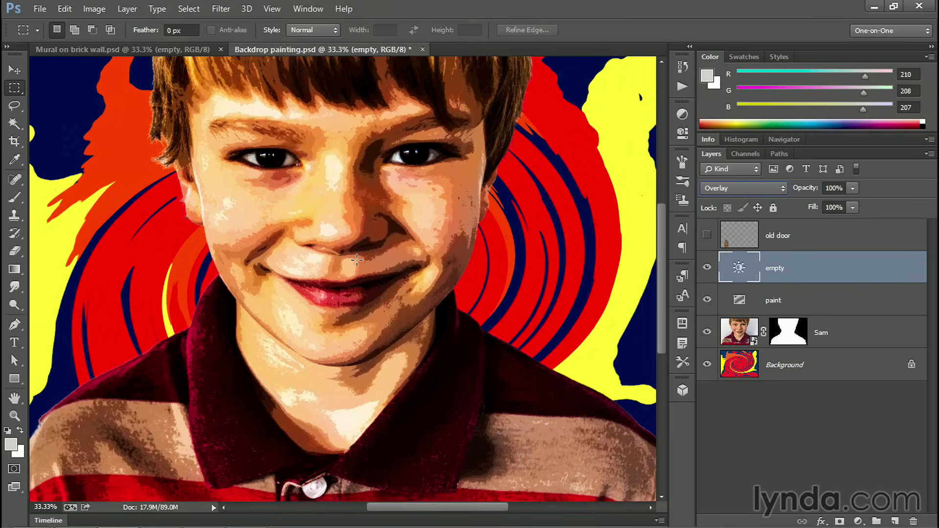
click(707, 268)
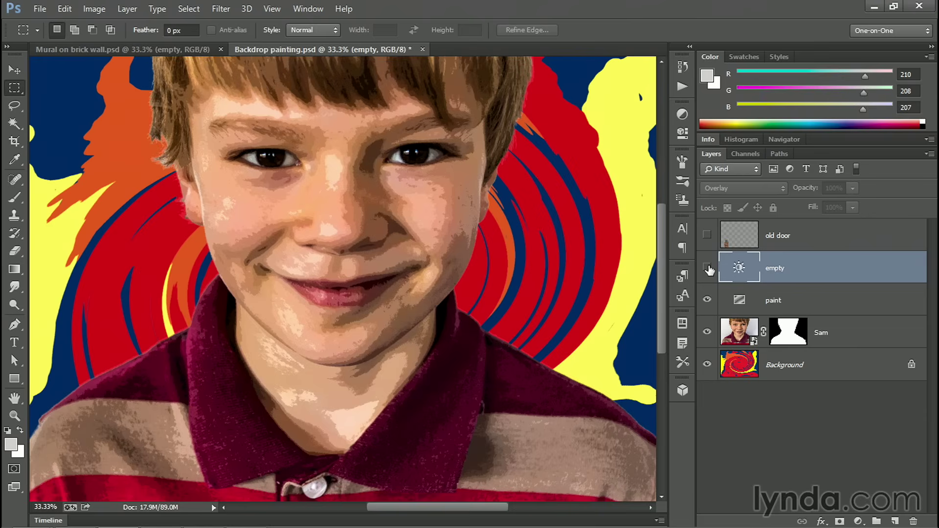
click(707, 268)
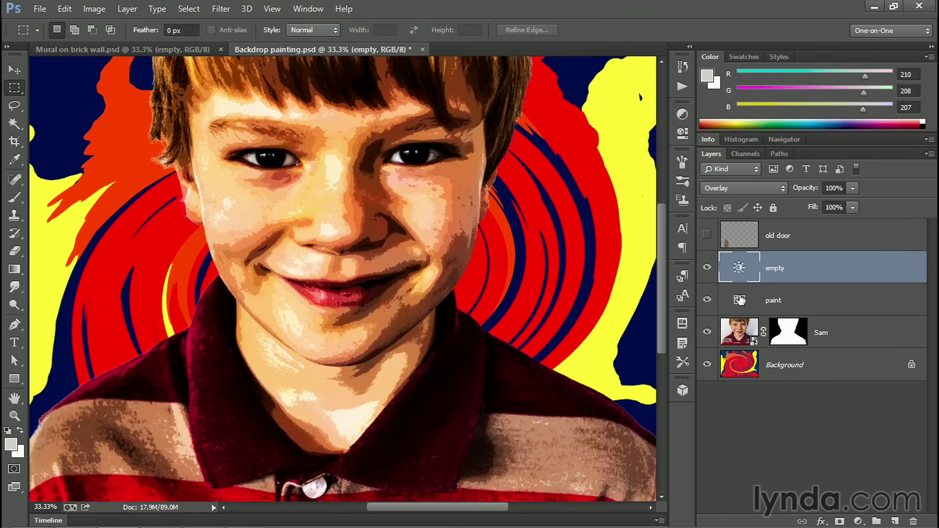
Convert the empty, paint and Sam layers into one smart object renamed 'Sam'.
shift+click(734, 333)
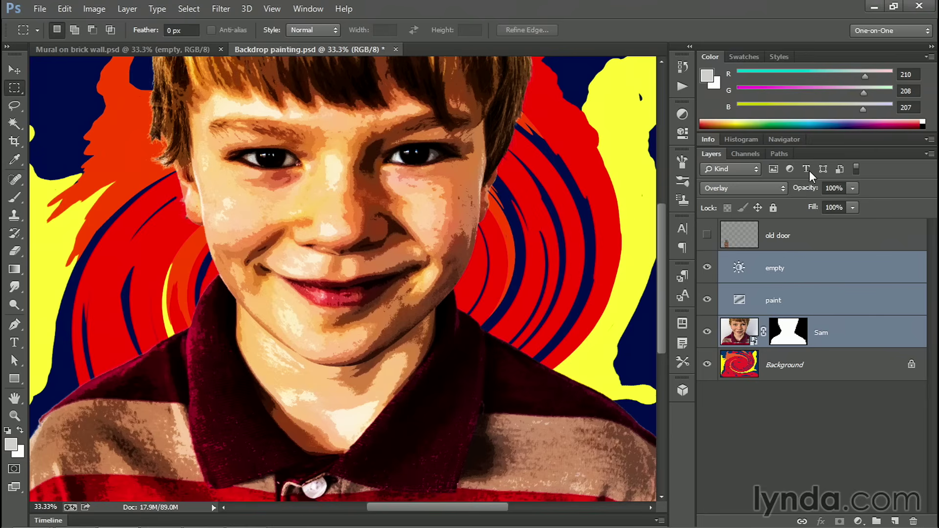
click(929, 154)
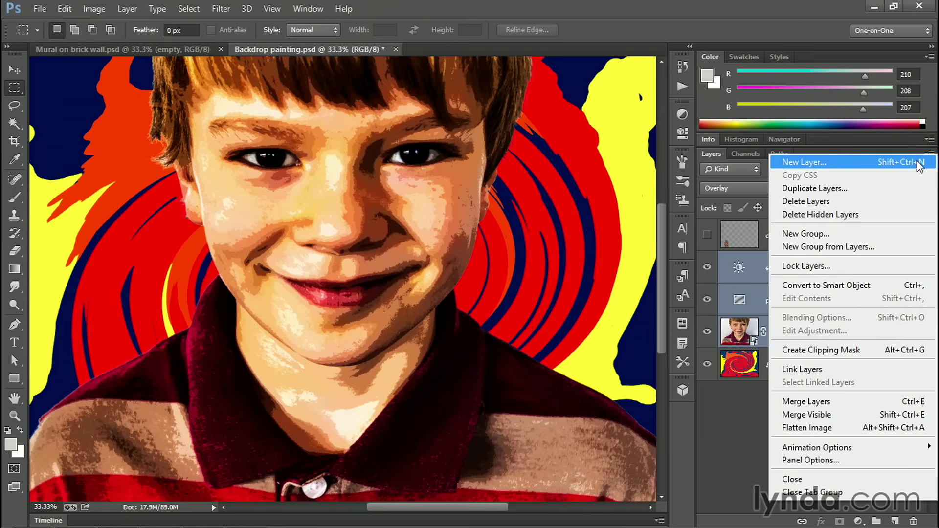
click(881, 287)
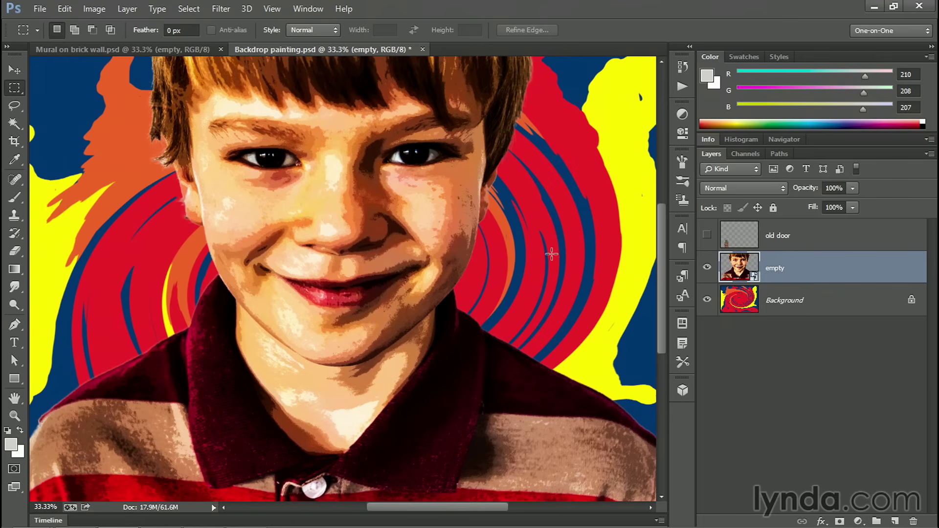
double_click(777, 269)
text(Sam)
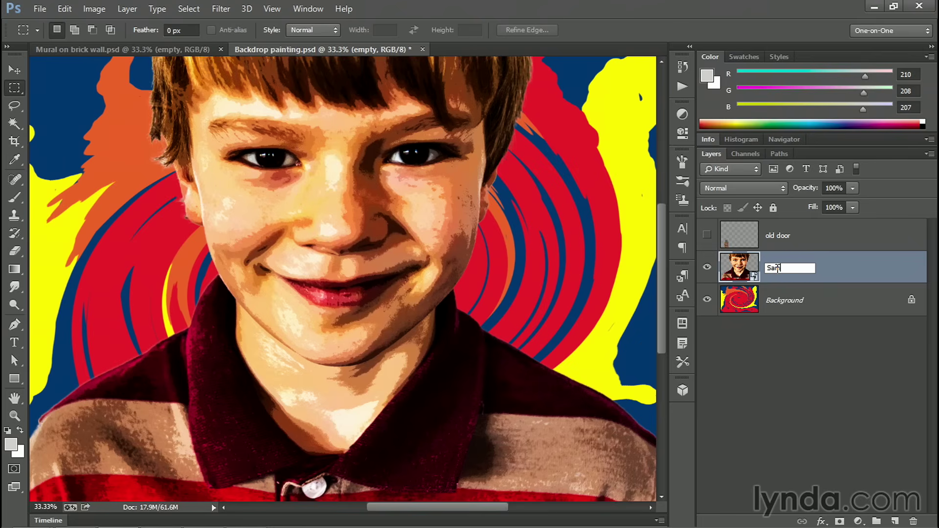
key(Return)
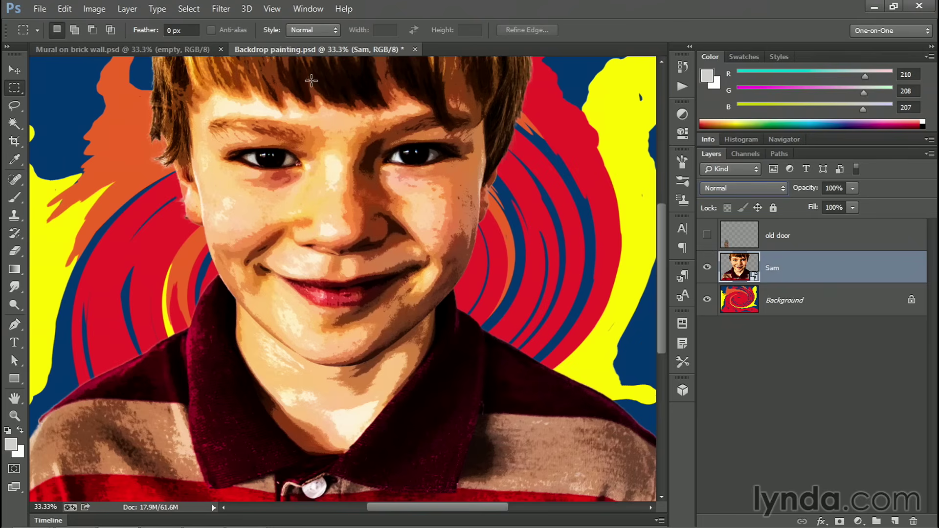
key(ctrl+plus)
key(ctrl+plus)
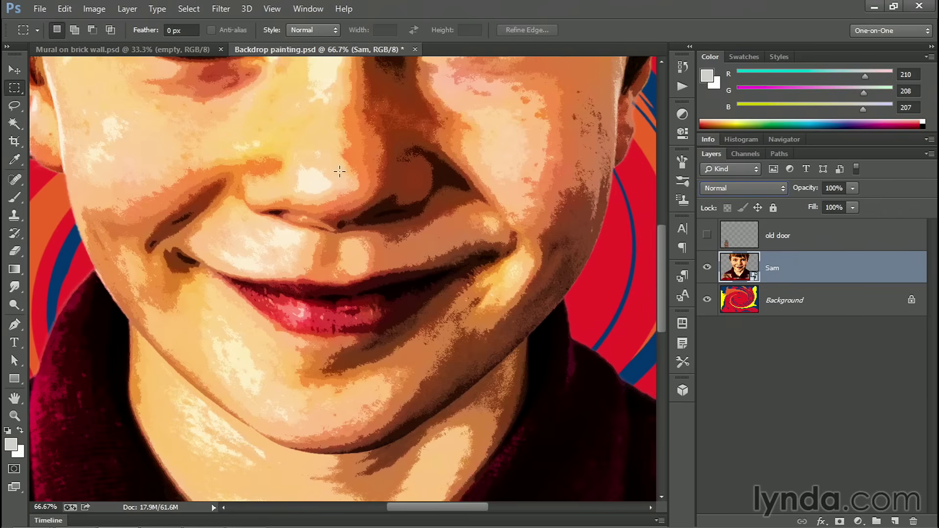
Apply a Median noise filter with a 4-pixel radius to Sam.
click(221, 8)
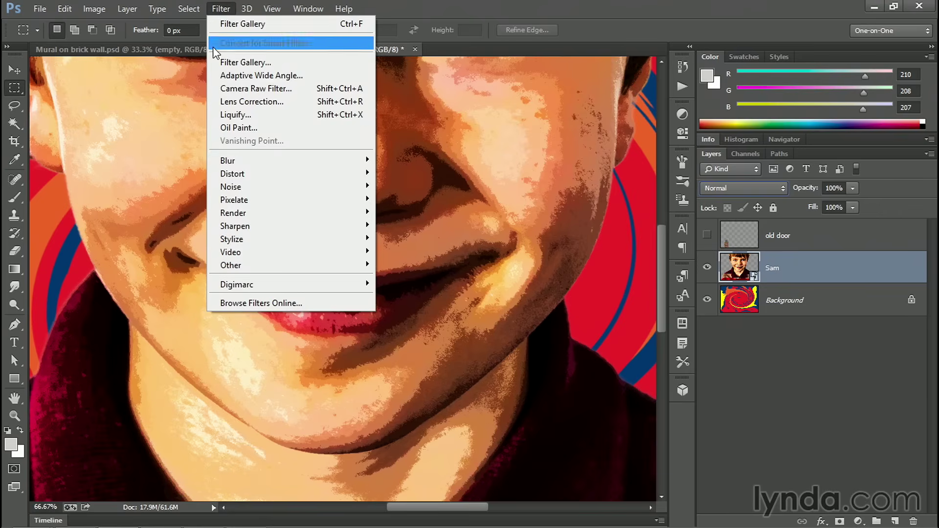
mouse_move(260, 185)
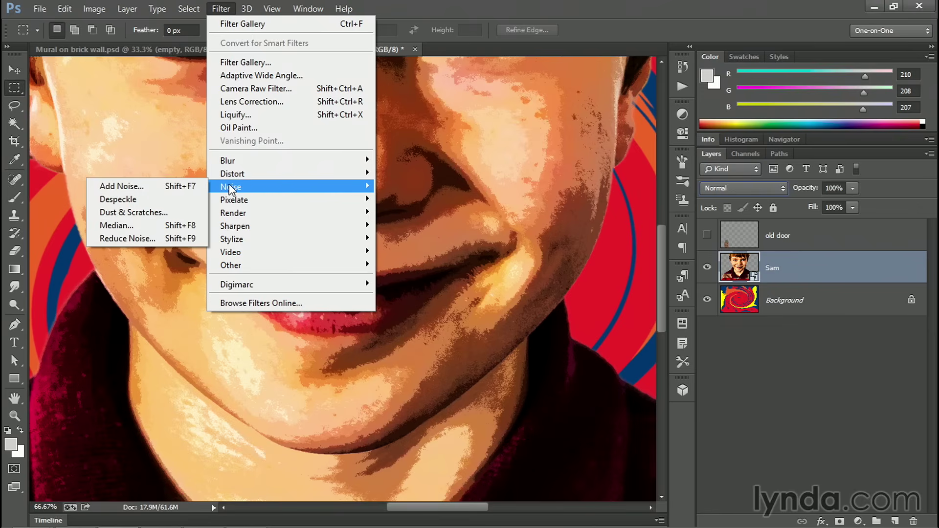
click(150, 225)
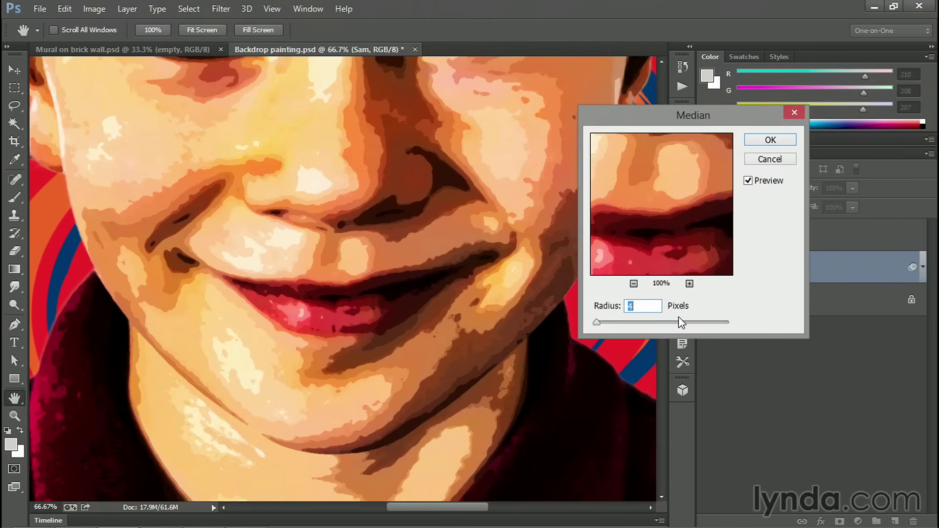
click(641, 305)
click(761, 142)
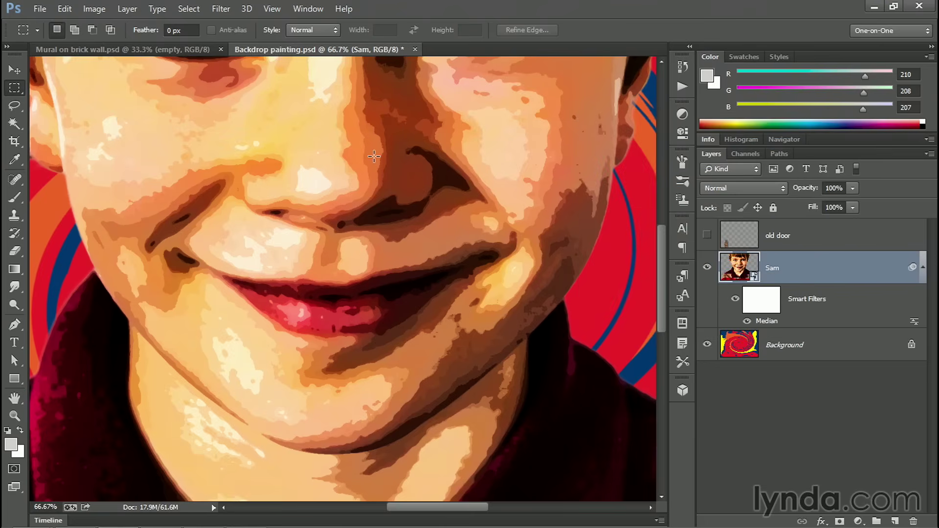
Add a Gaussian Blur with a 1-pixel radius to Sam.
click(223, 10)
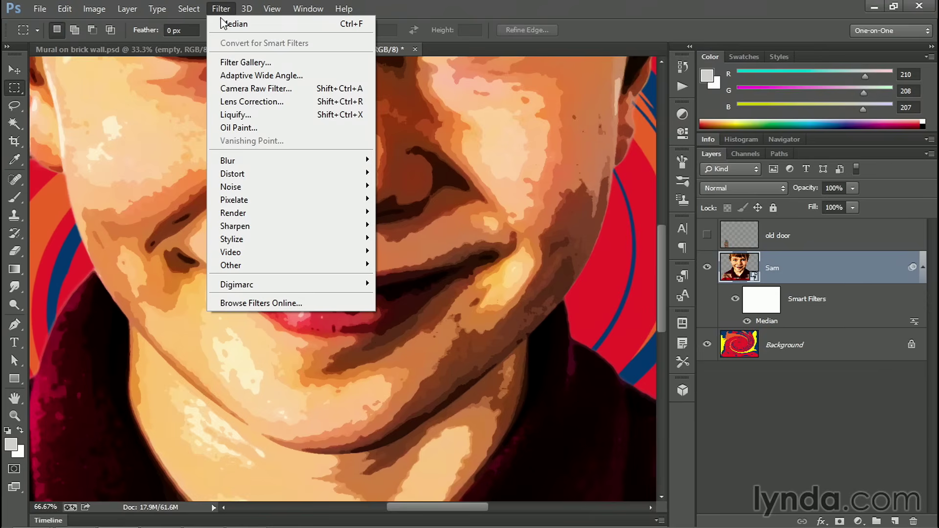
mouse_move(242, 160)
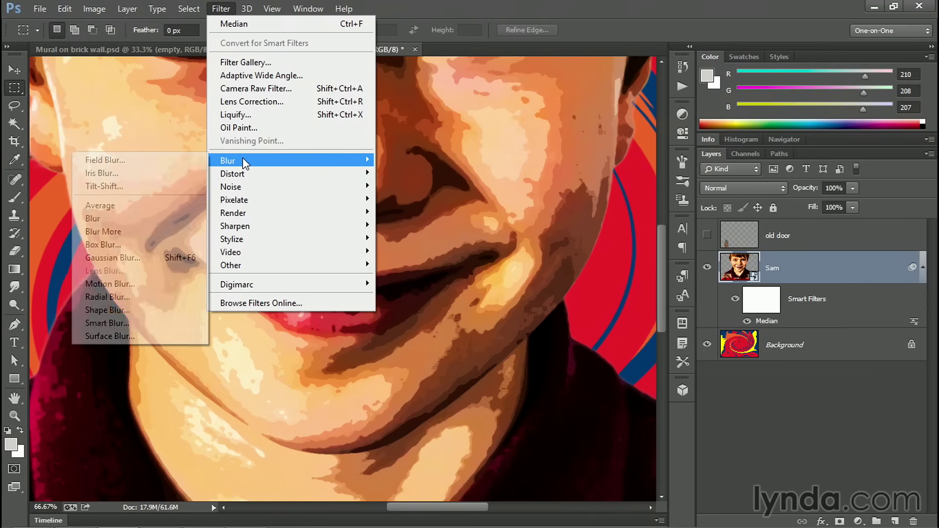
click(153, 259)
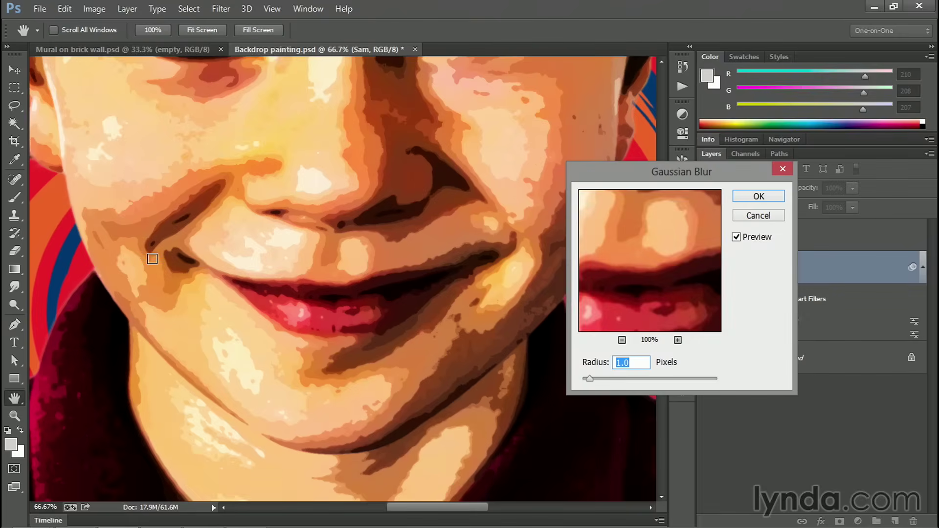
click(630, 362)
click(771, 198)
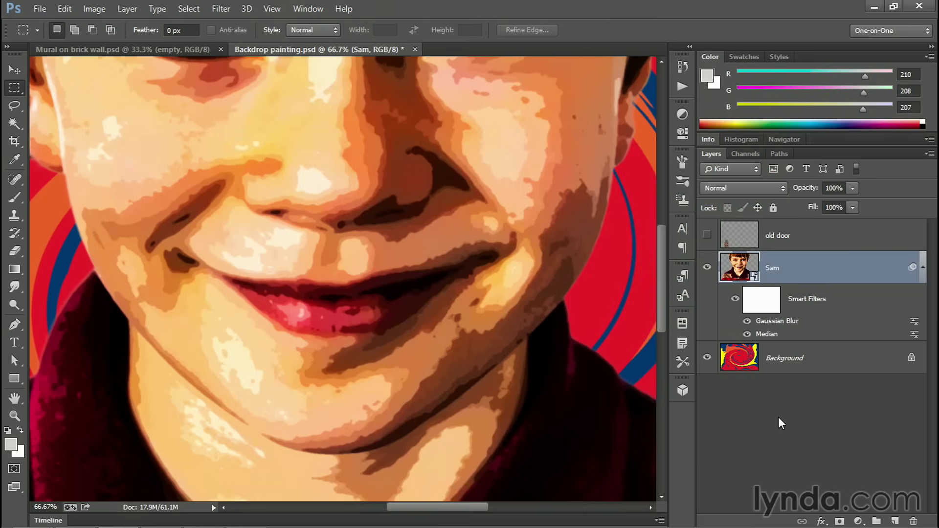
key(ctrl+minus)
key(ctrl+minus)
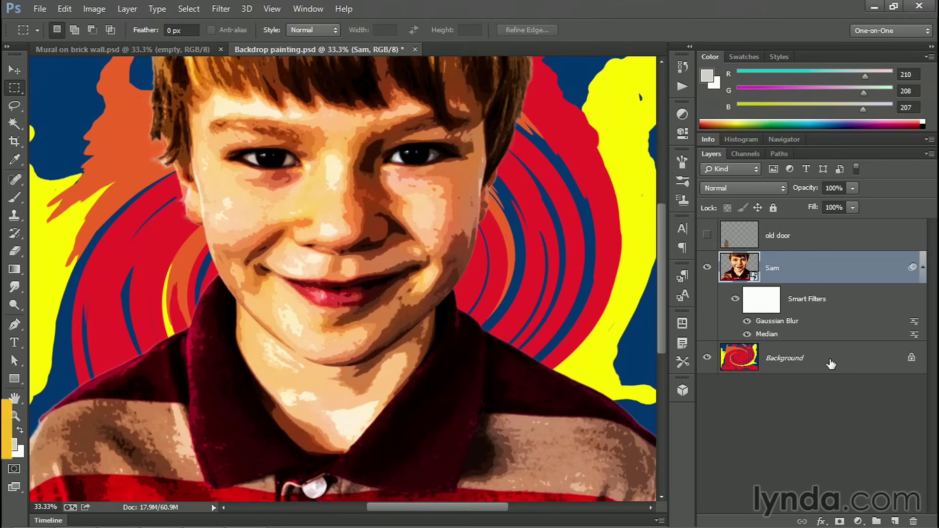
Stamp the visible image into a new layer named 'merged' and convert it to a smart object.
key(ctrl+shift+alt+e)
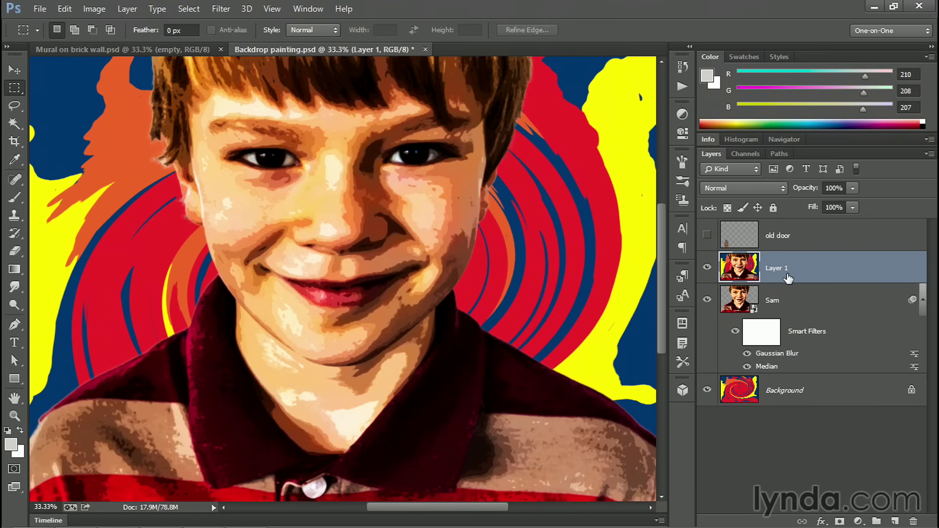
double_click(771, 270)
text(merged)
key(Return)
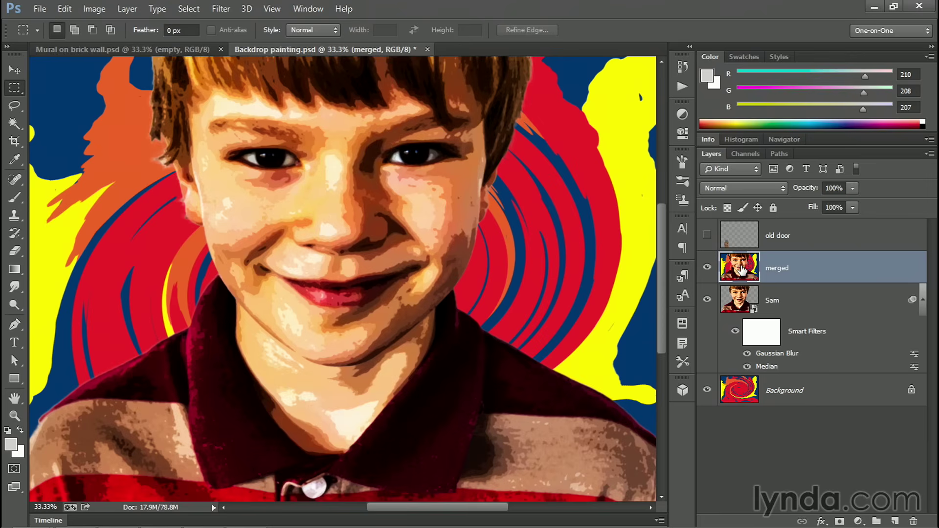
click(928, 155)
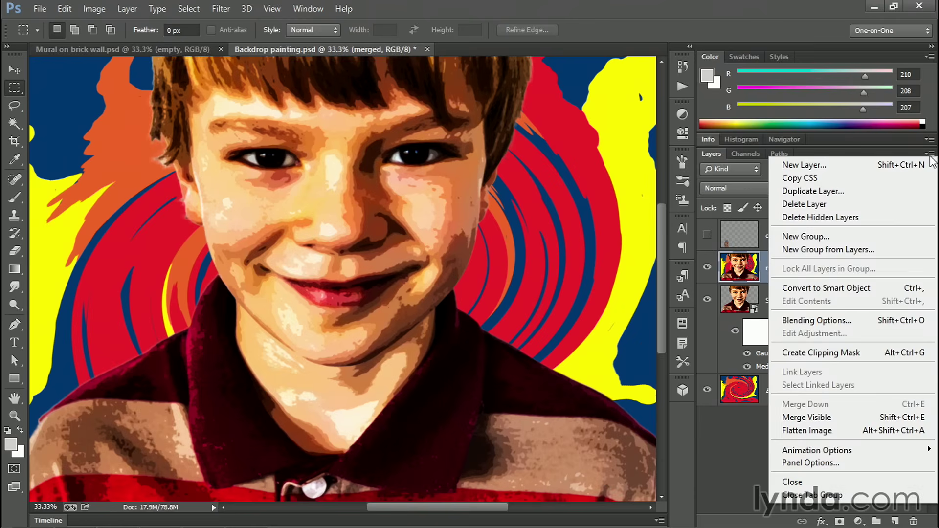
click(892, 289)
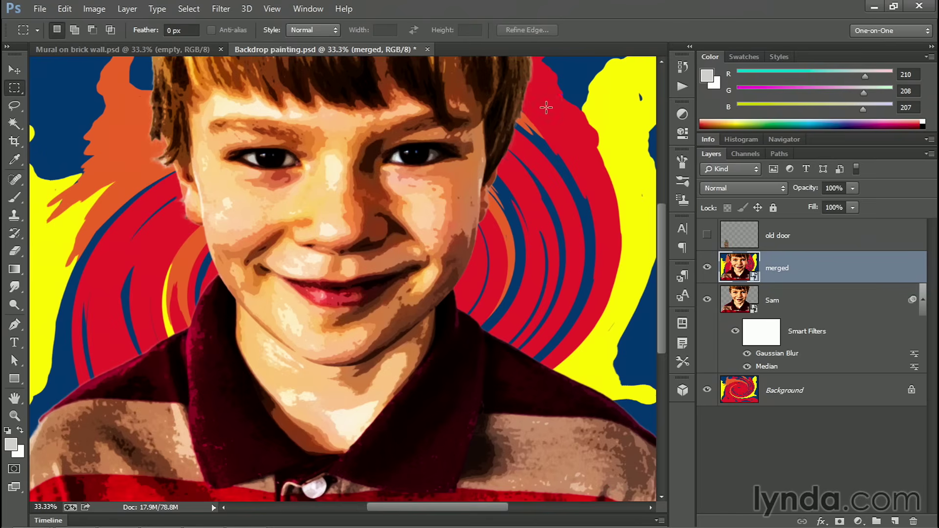
Set up Filter Gallery's Texturizer with the Brick texture, previewing at 33.3%.
click(214, 10)
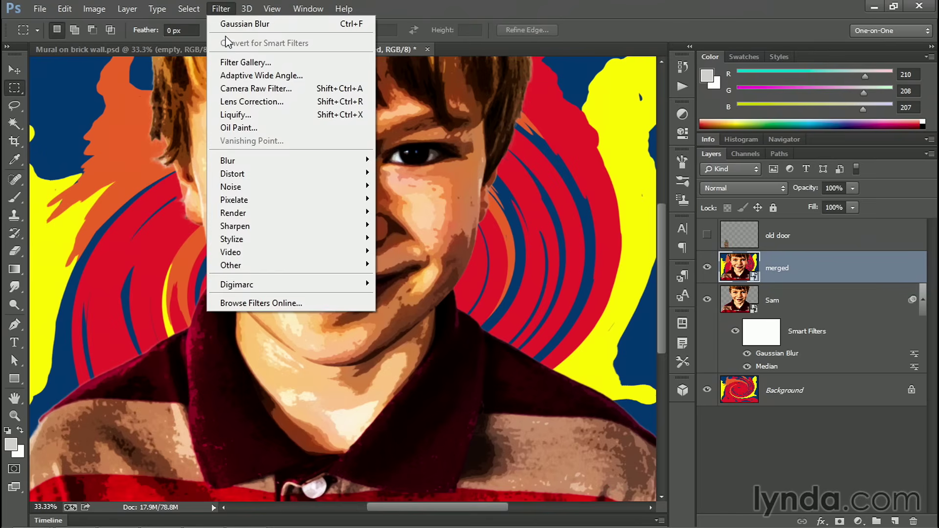
click(275, 61)
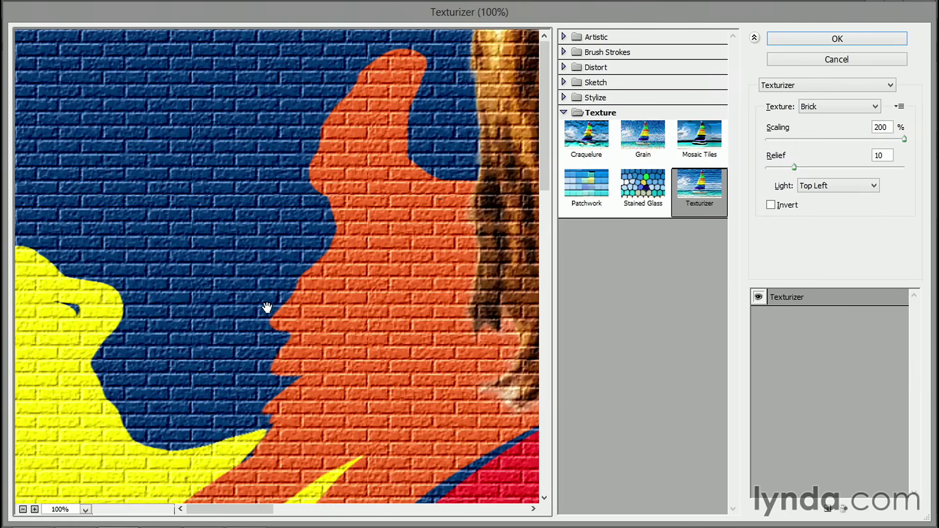
click(22, 509)
click(22, 508)
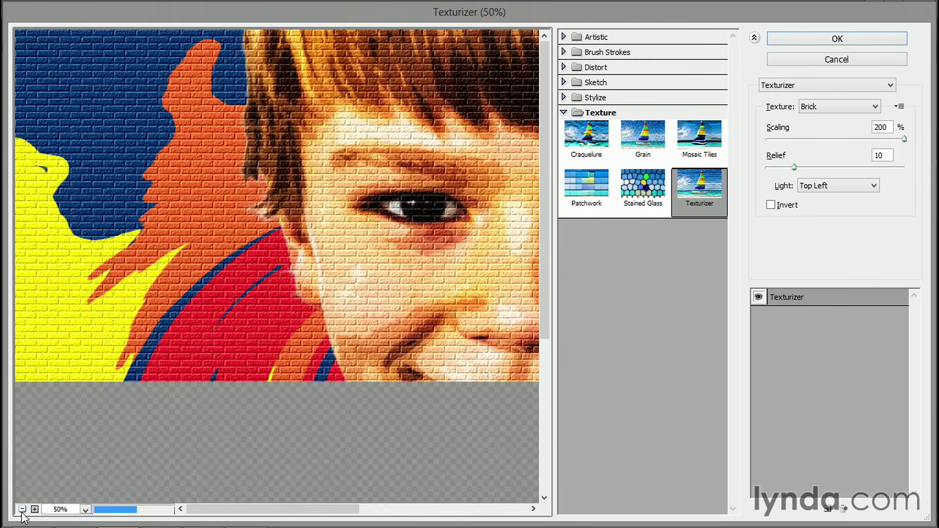
click(22, 509)
drag(419, 304, 334, 313)
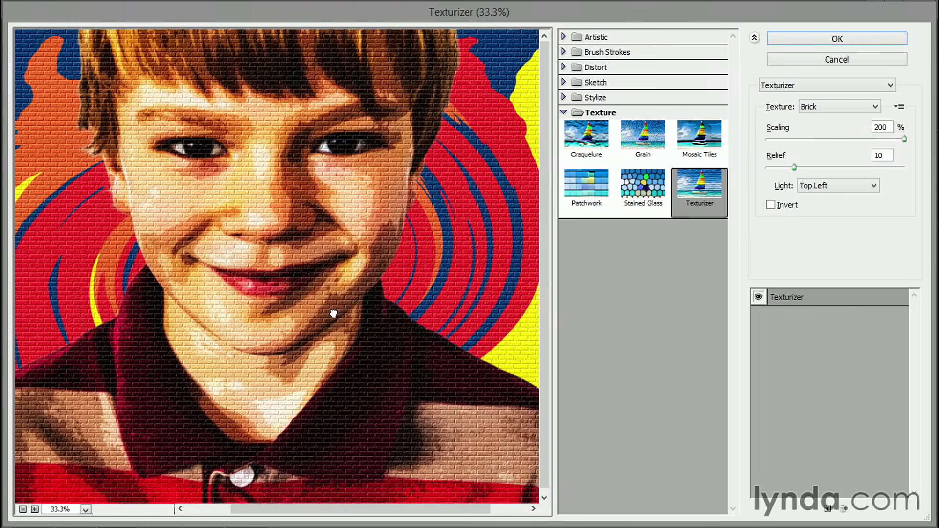
click(833, 108)
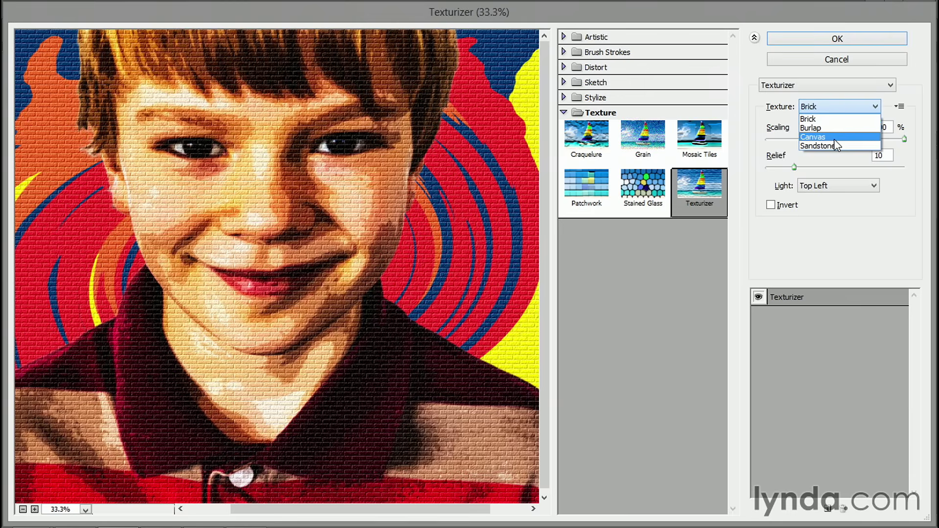
click(834, 139)
click(829, 110)
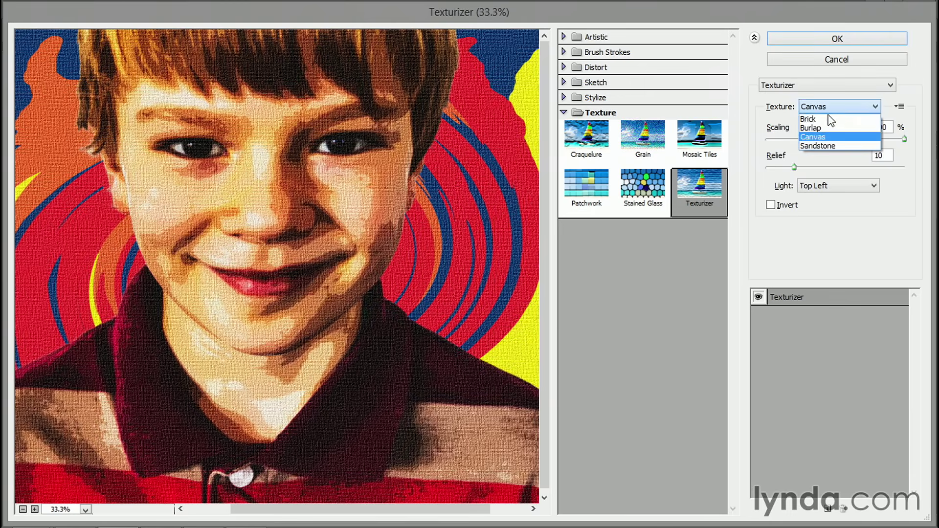
click(829, 118)
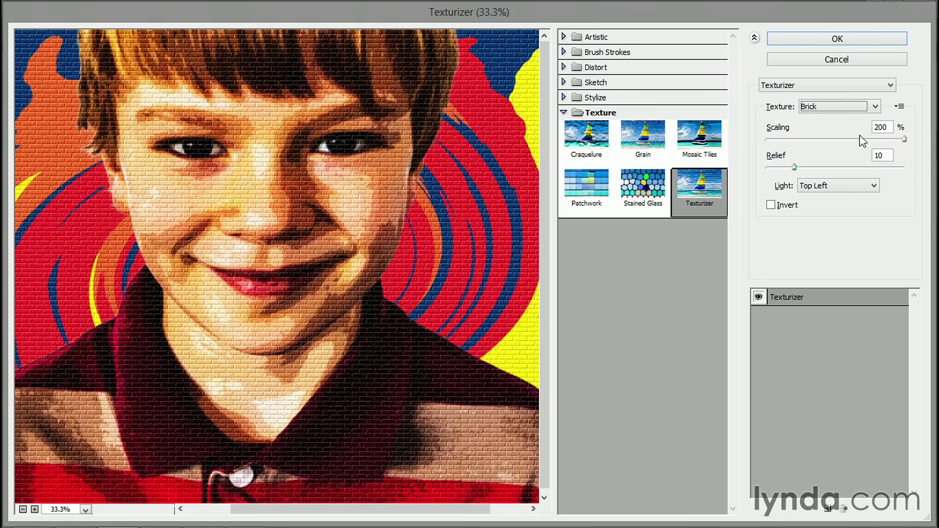
Keep Top Left lighting, raise Relief to 15 and apply the brick texture.
click(899, 107)
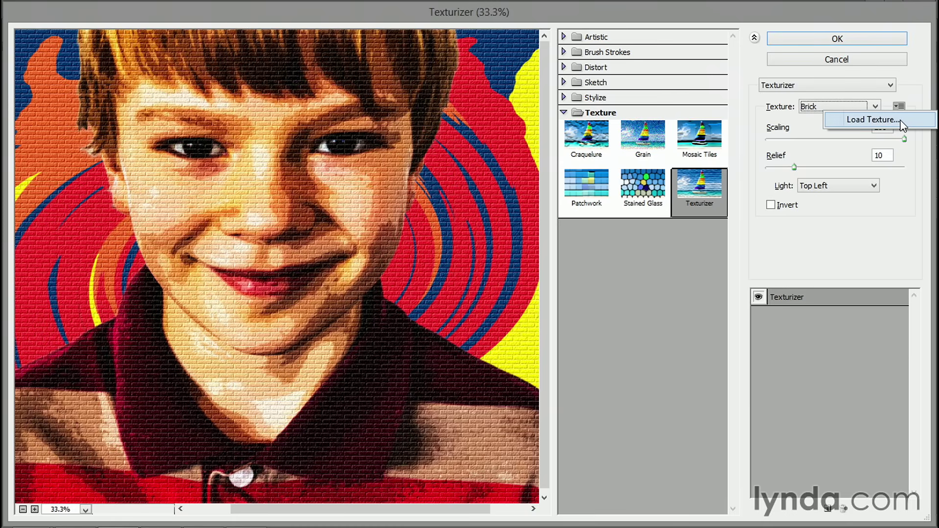
click(871, 245)
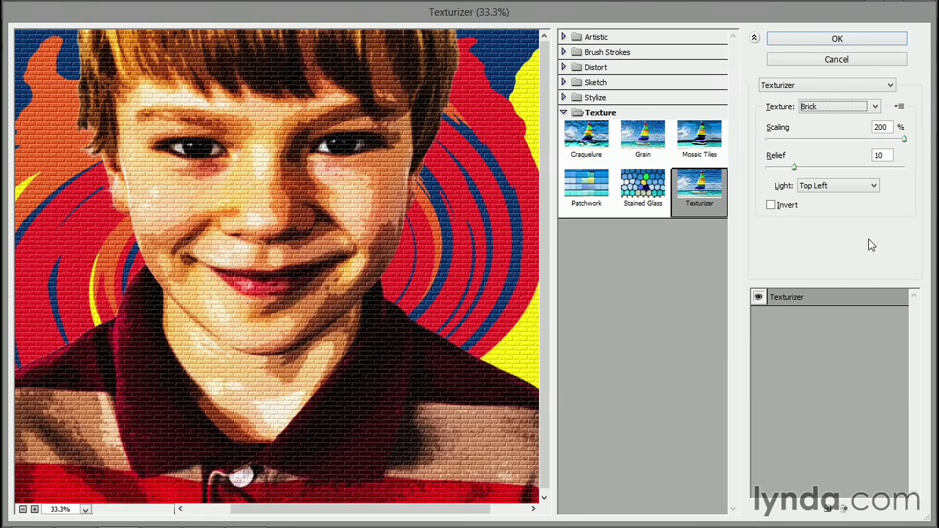
click(837, 188)
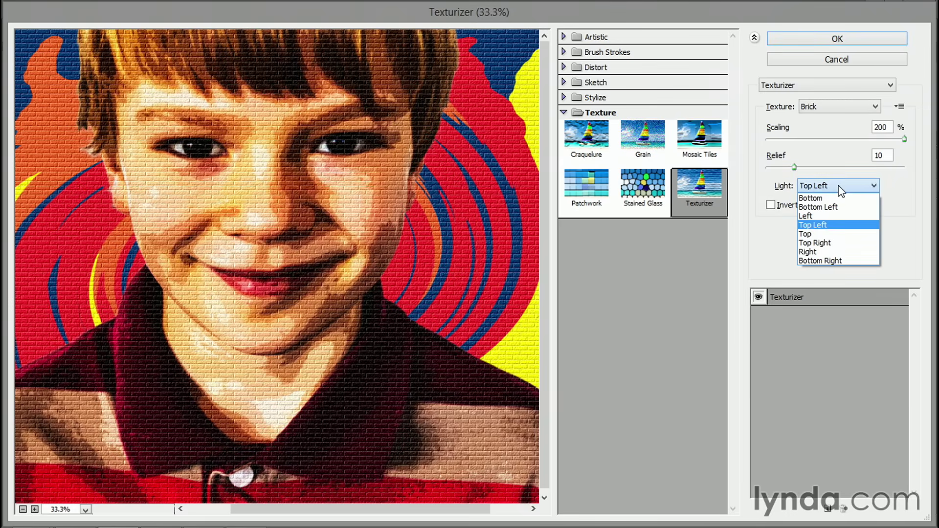
click(835, 224)
click(883, 155)
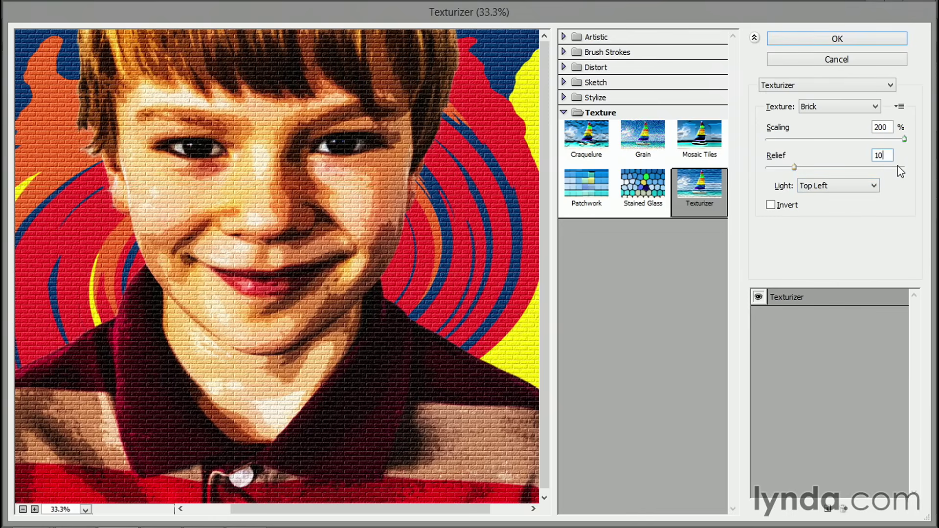
key(Up)
key(Up)
key(Up)
key(Up)
key(Up)
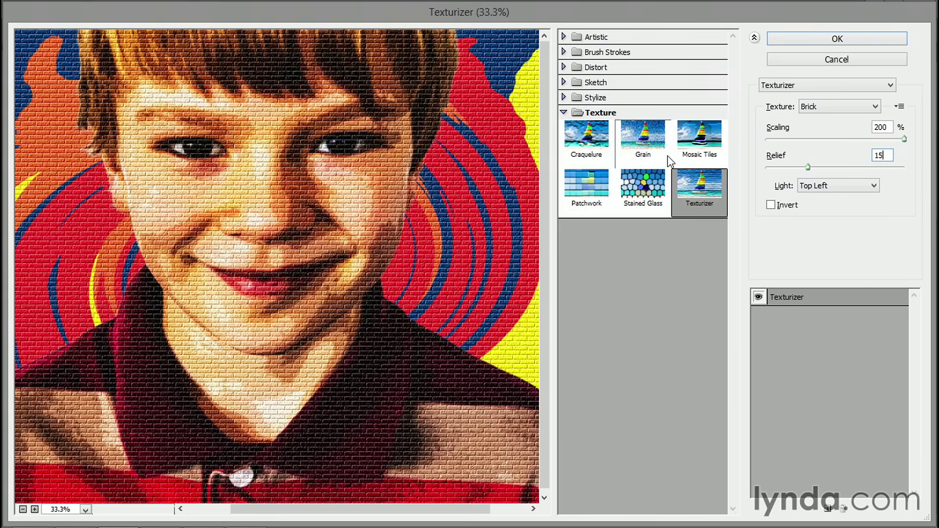
click(802, 41)
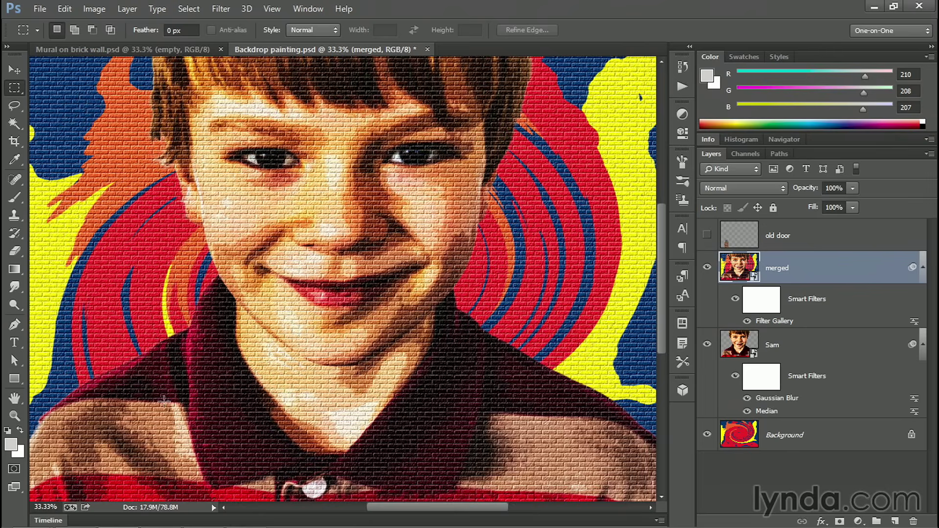
Zoom to 50% on the shirt's lower left and turn on the old door layer.
ctrl+click(122, 436)
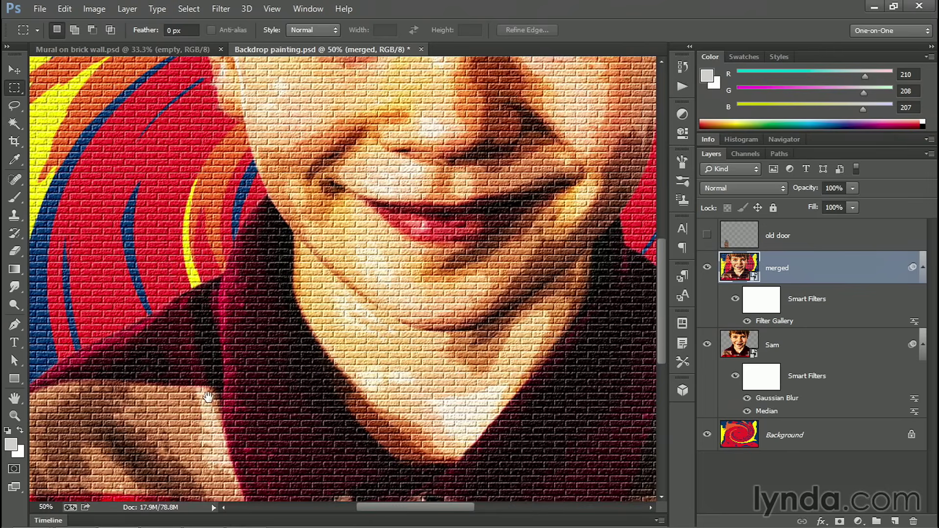
ctrl+click(208, 397)
drag(210, 361, 216, 379)
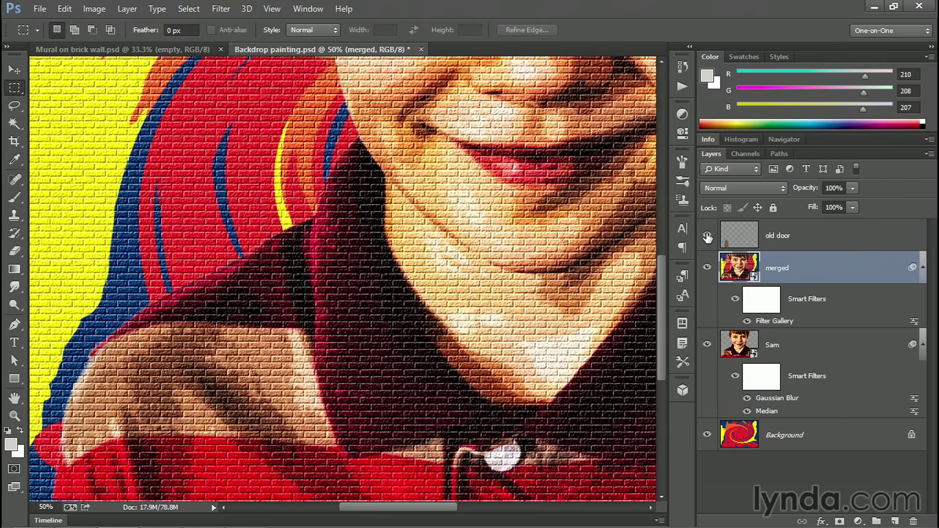
click(707, 236)
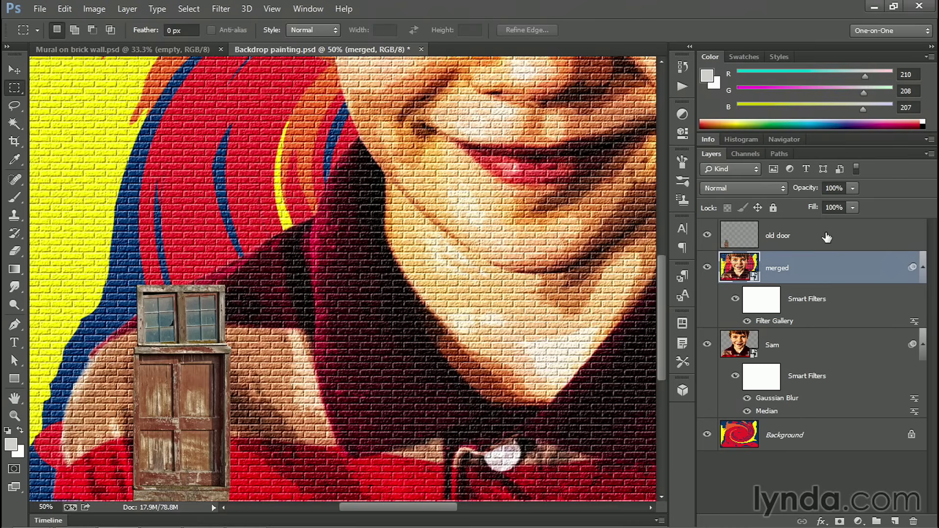
Give the old door a drop shadow: 20° angle, 14 px distance, 3 px size, 60% opacity.
click(827, 237)
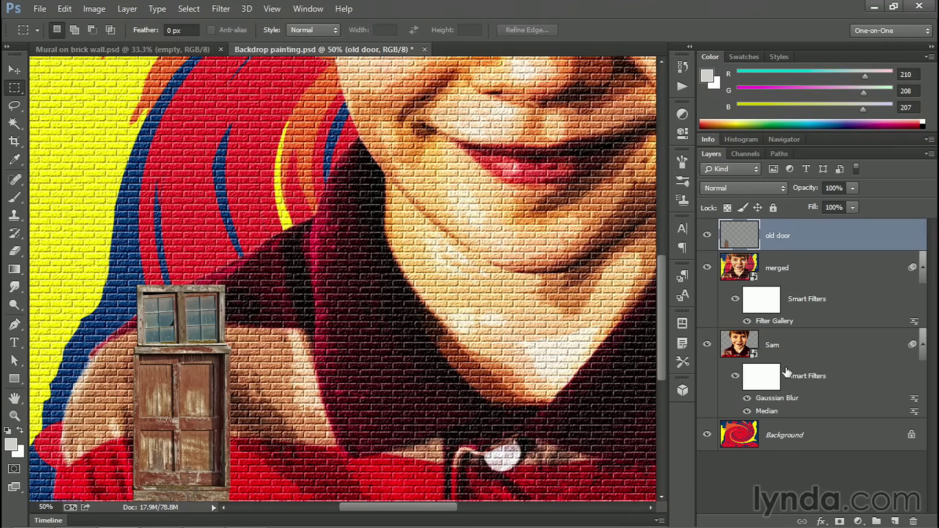
click(821, 521)
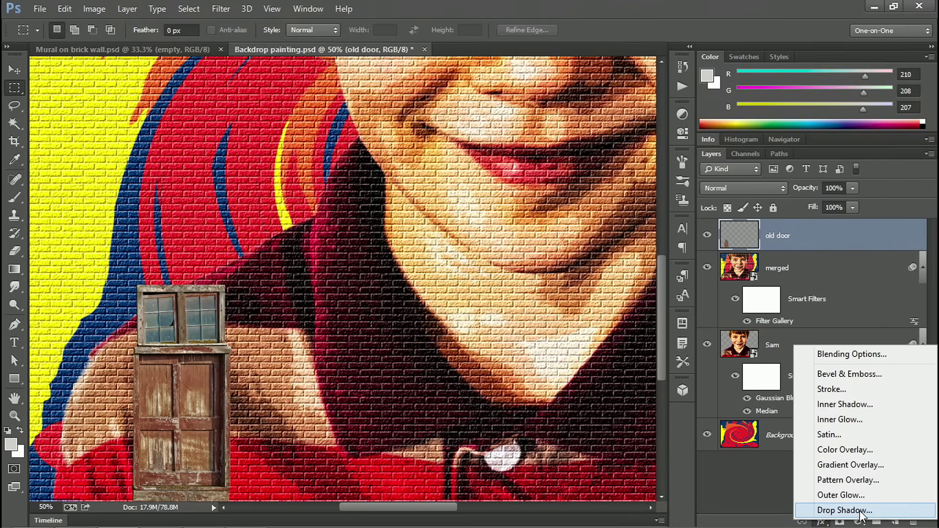
click(845, 510)
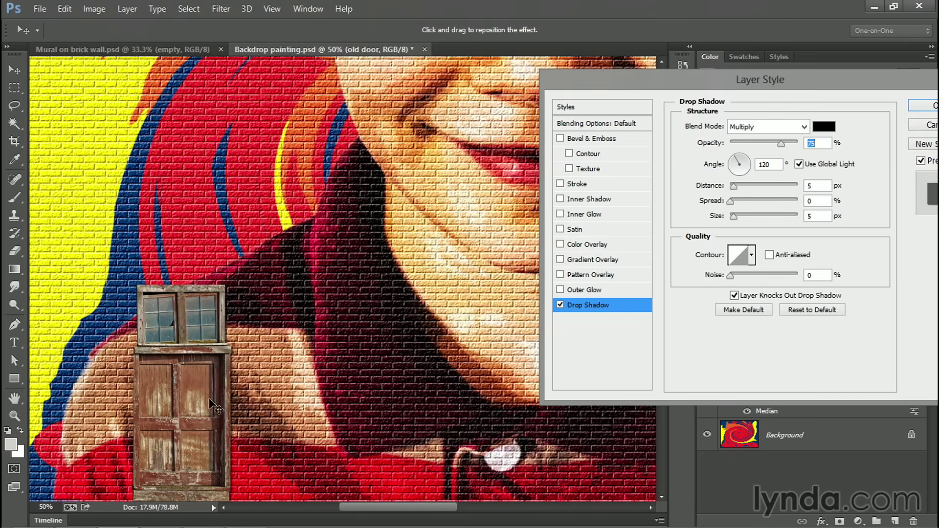
click(762, 165)
key(BackSpace)
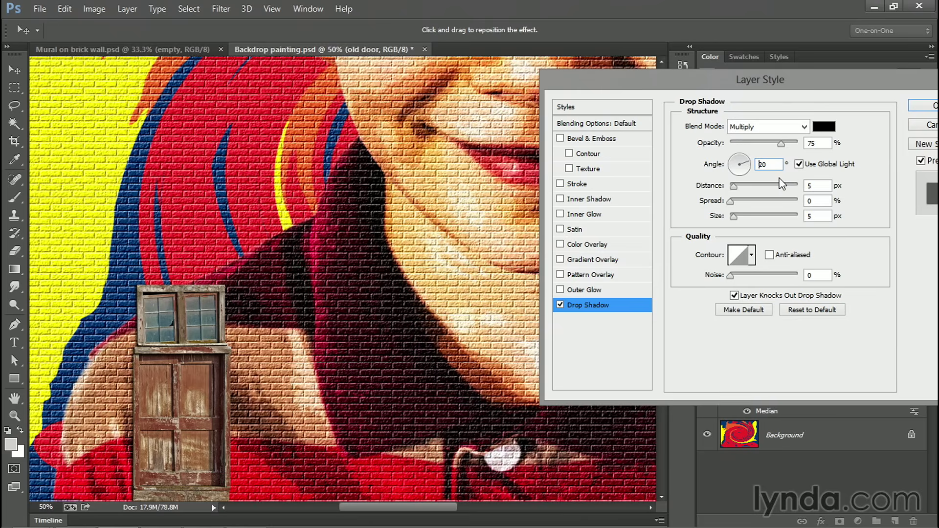
key(Tab)
text(14)
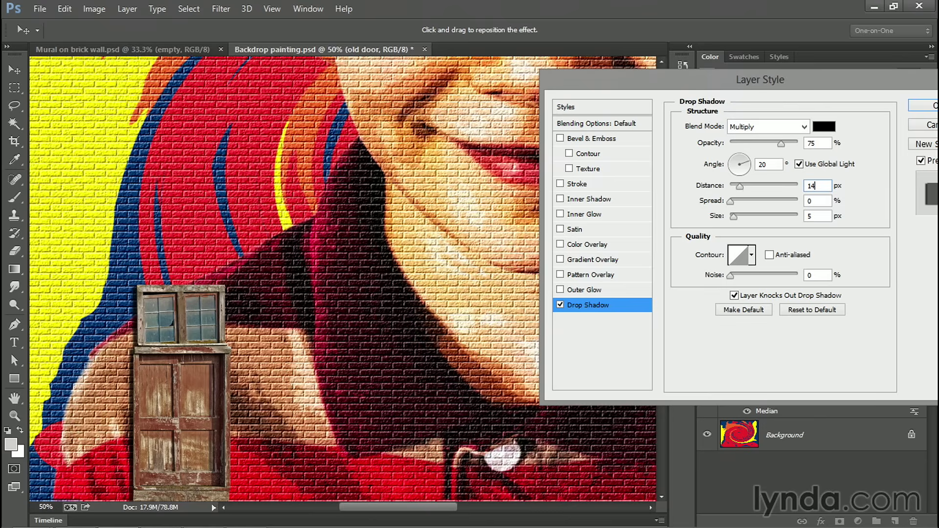
key(Tab)
double_click(824, 143)
text(60)
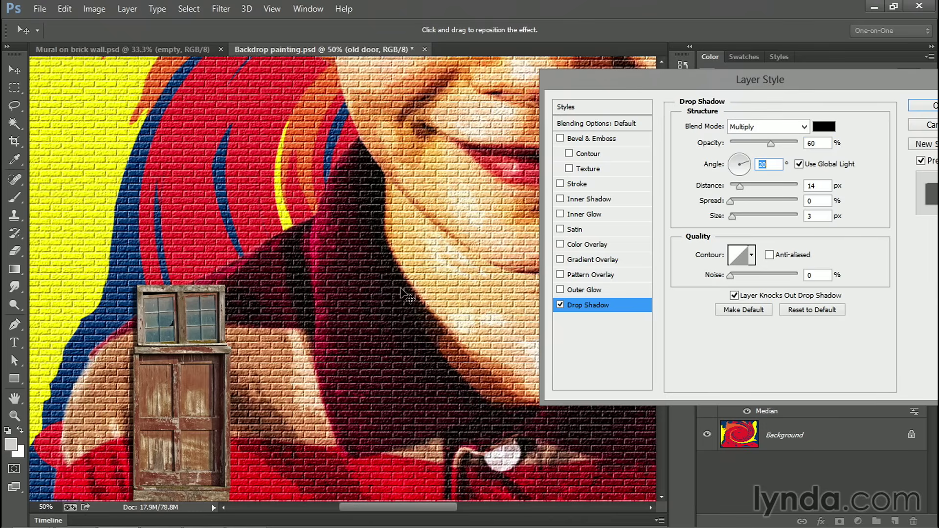
click(931, 106)
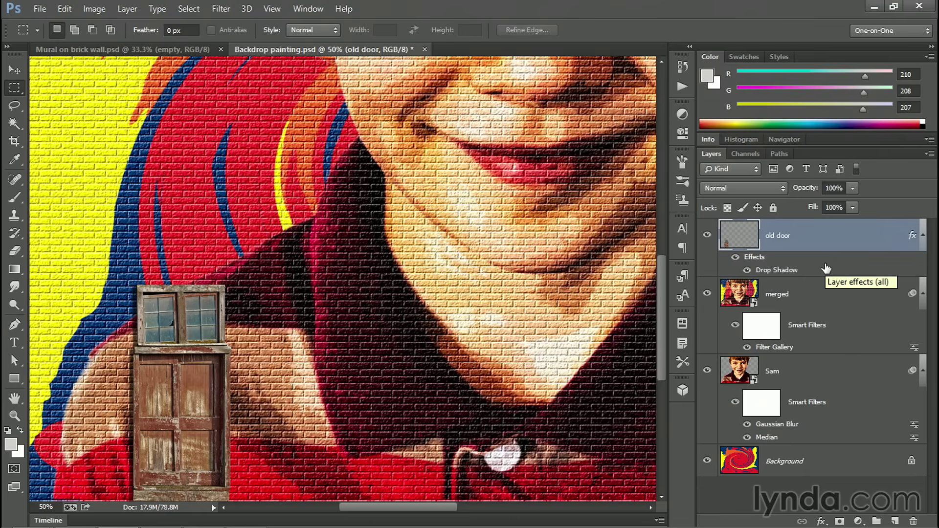
Display the brick-textured portrait mural with the old door in Full Screen Mode, fitted to screen.
key(f)
key(f)
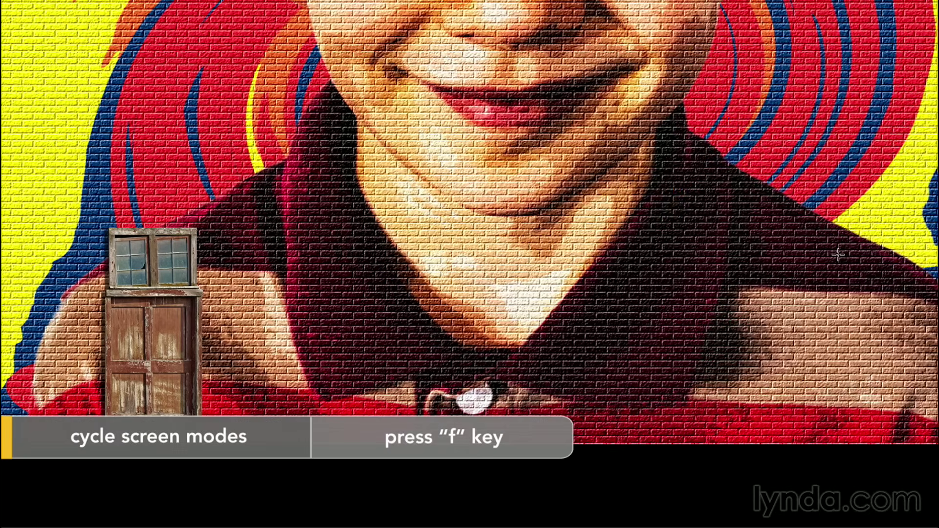
key(ctrl+0)
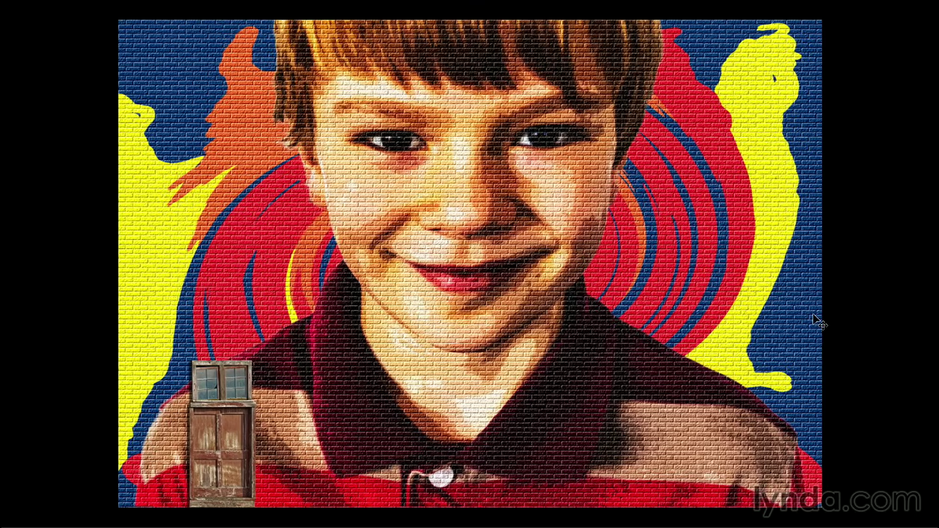
scroll(479, 387, up, 1)
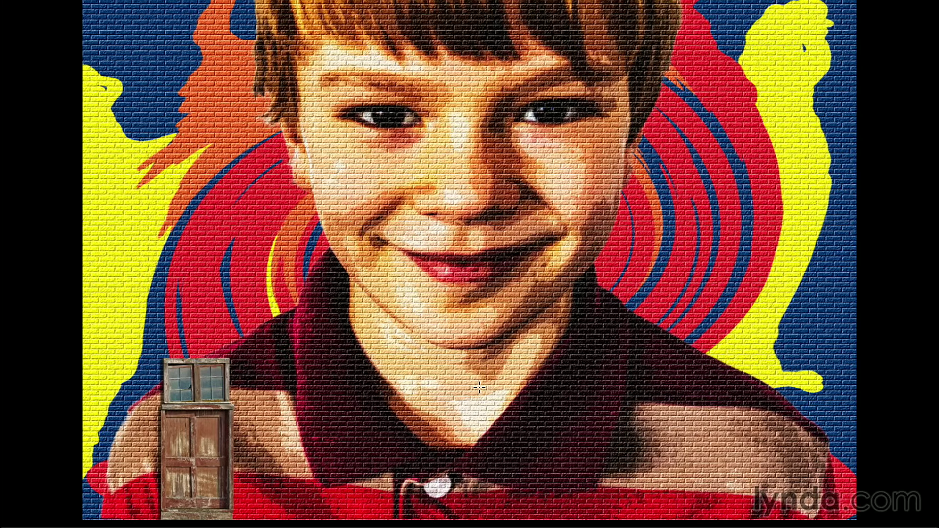